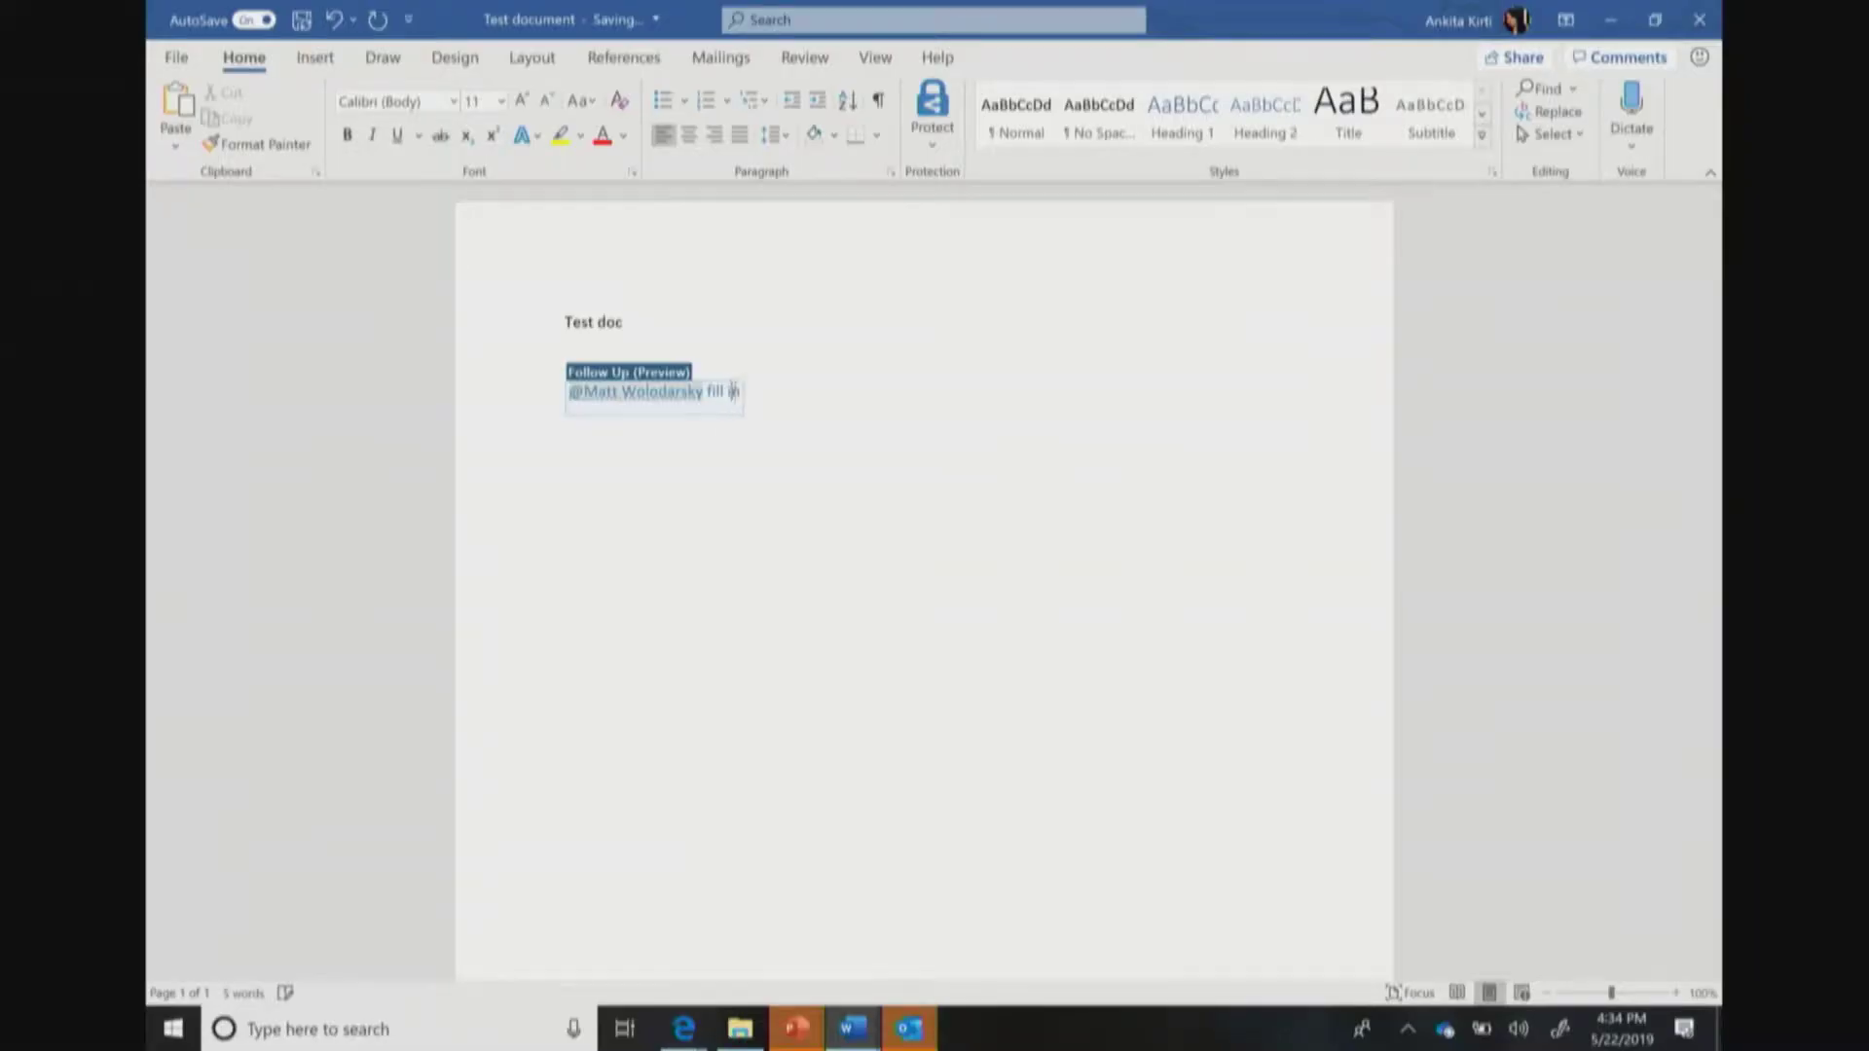
Complete the follow-up note in the test document with the words "document further".
type("document further")
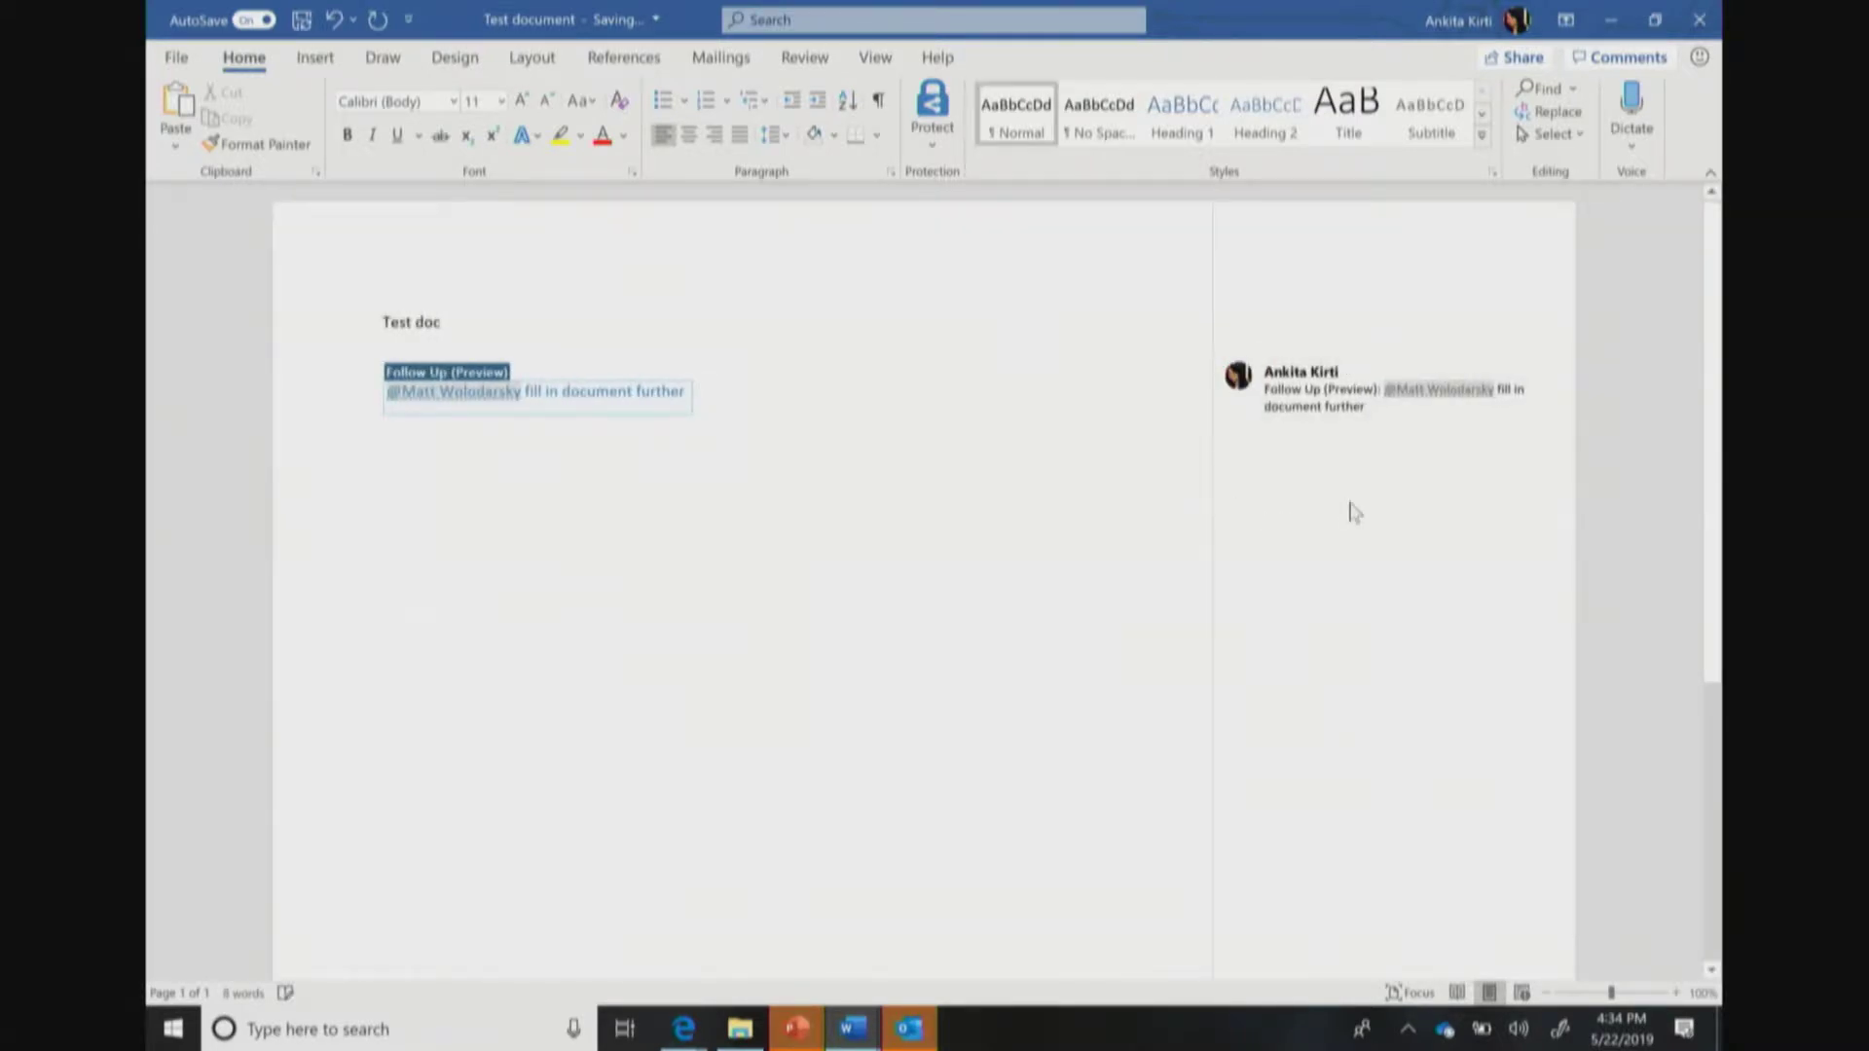
Configure the document's sharing link so people in the organization with the link can edit.
left_click(1521, 61)
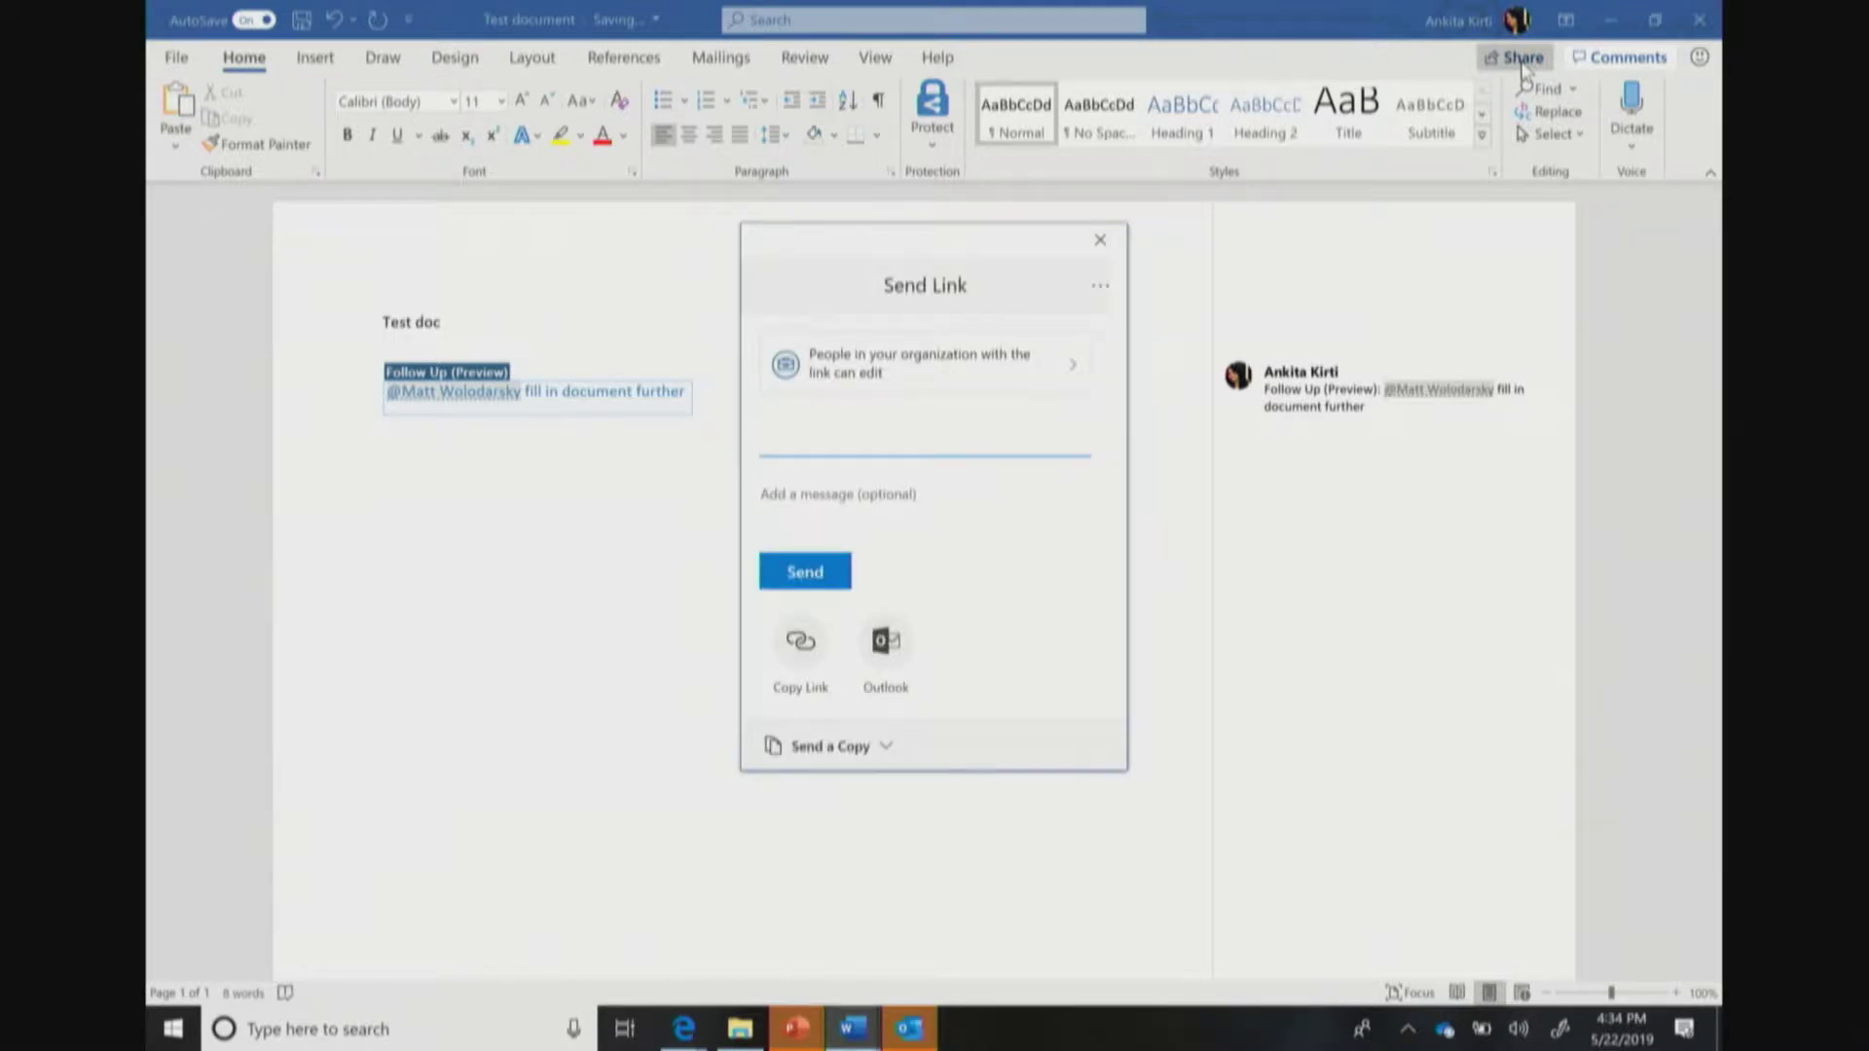
left_click(1040, 378)
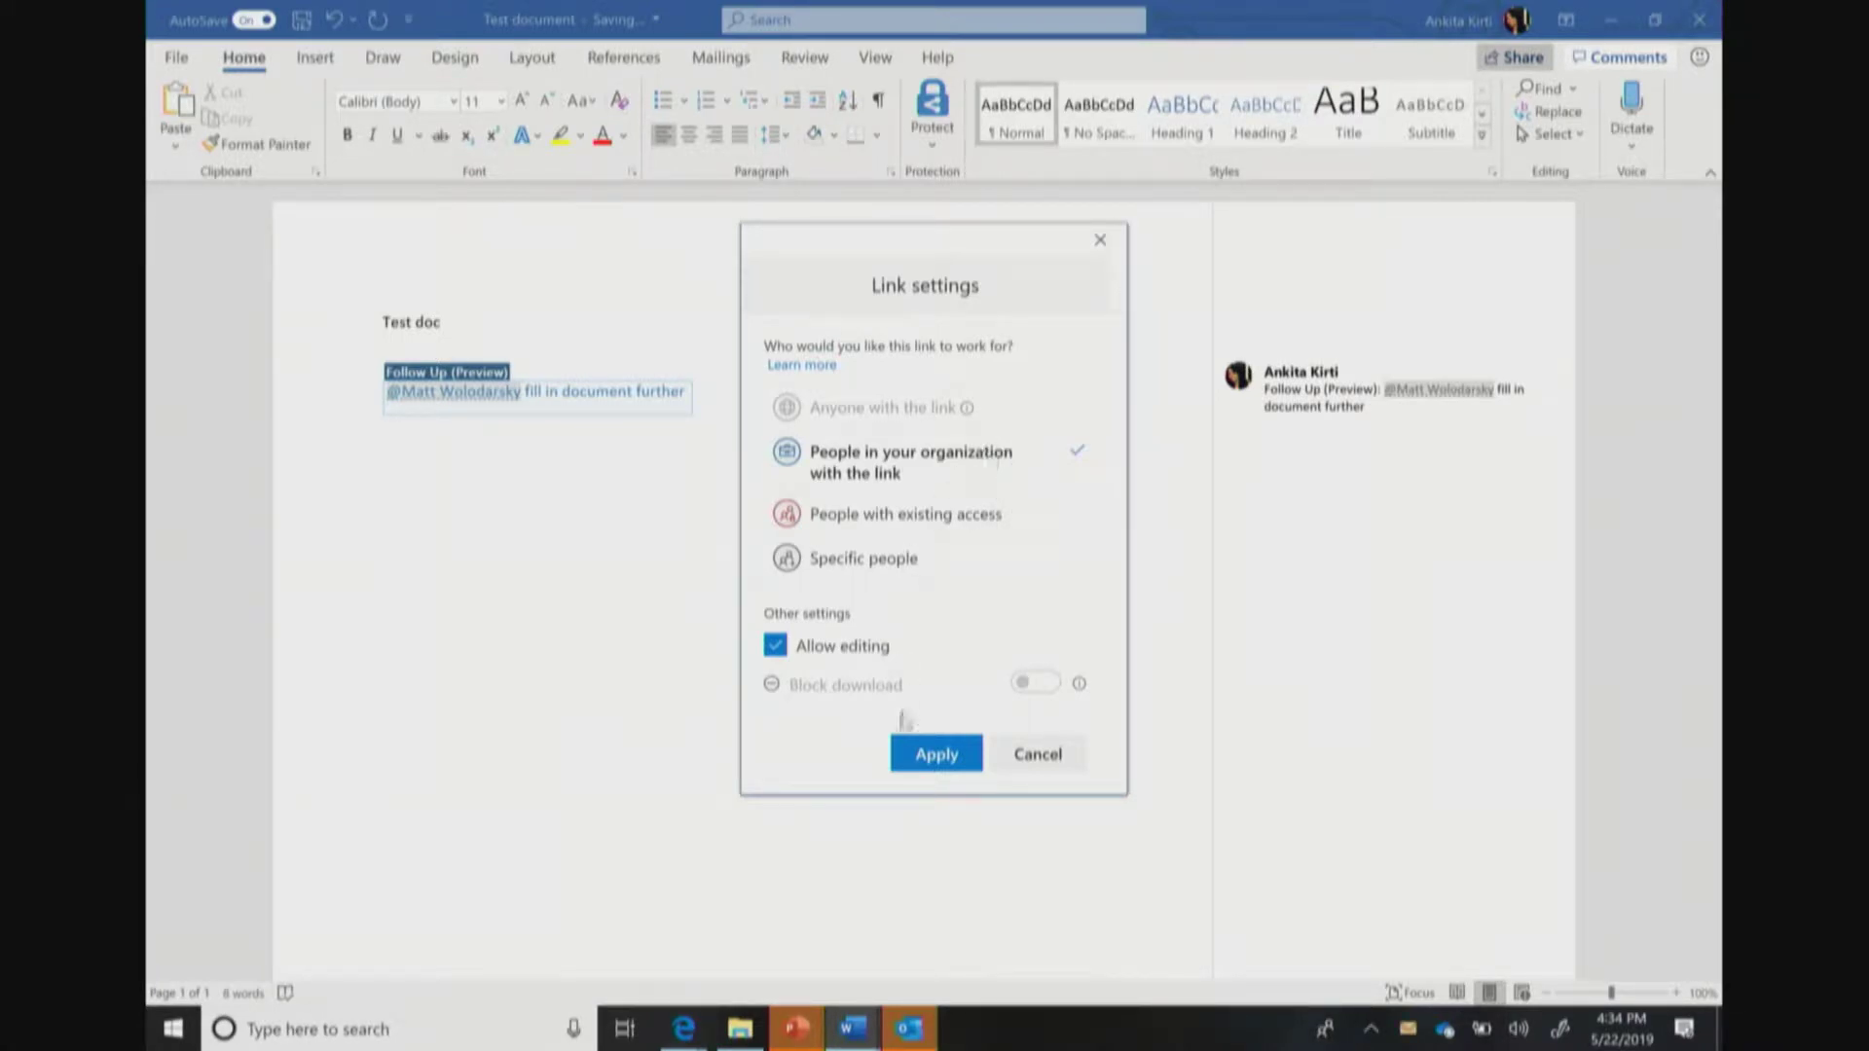
left_click(775, 651)
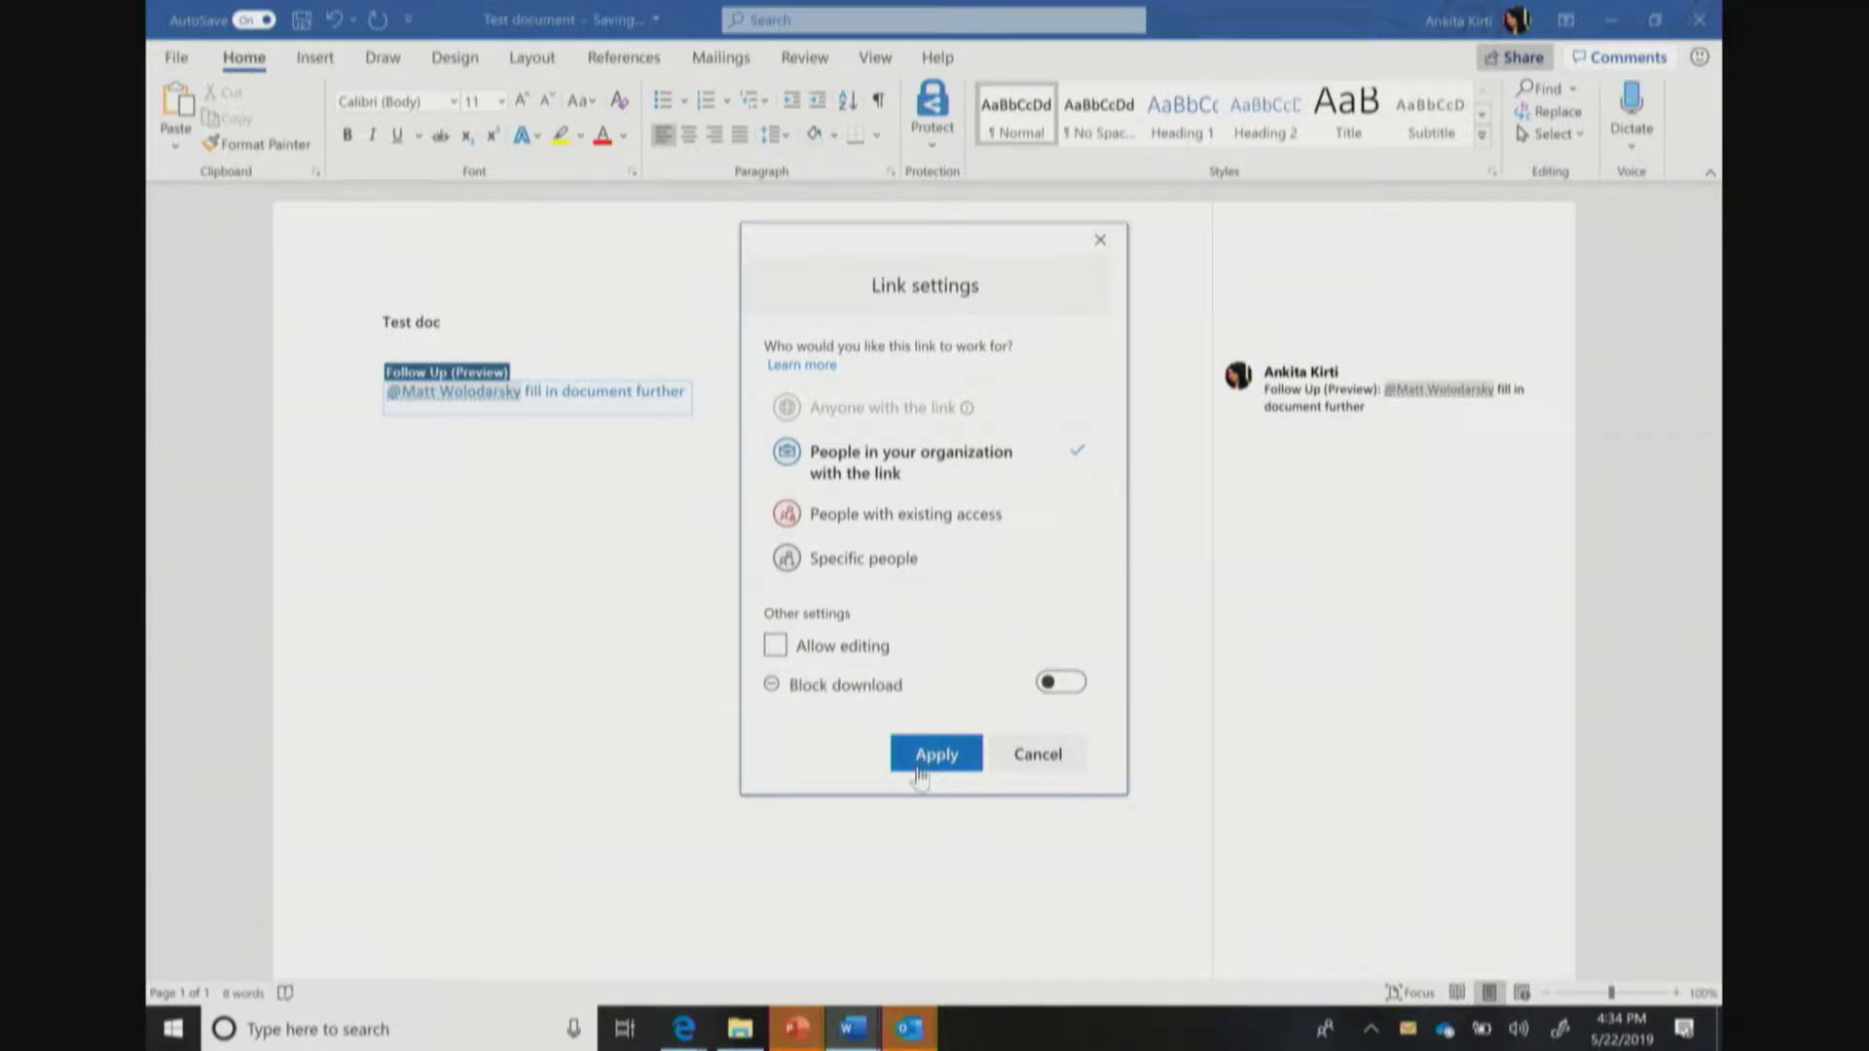
left_click(776, 647)
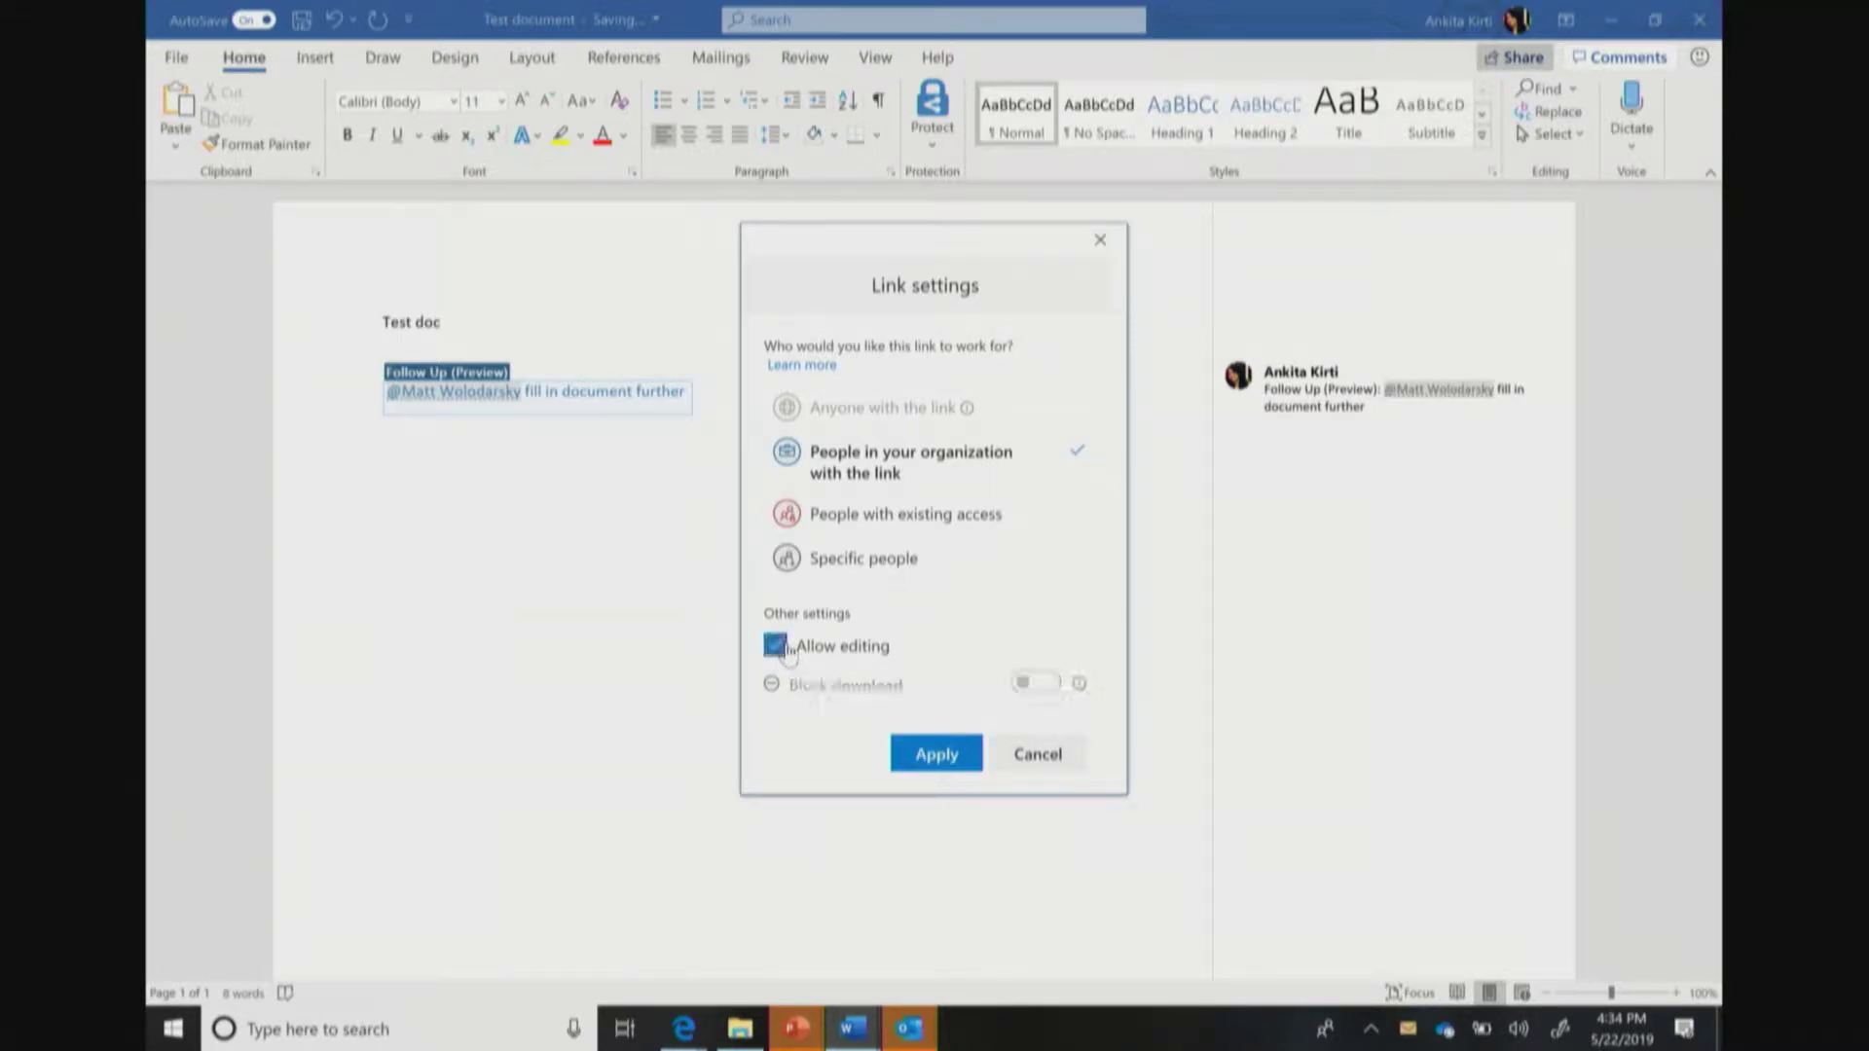
left_click(934, 757)
Send the sharing link to the colleague mentioned in the follow-up note.
left_click(816, 579)
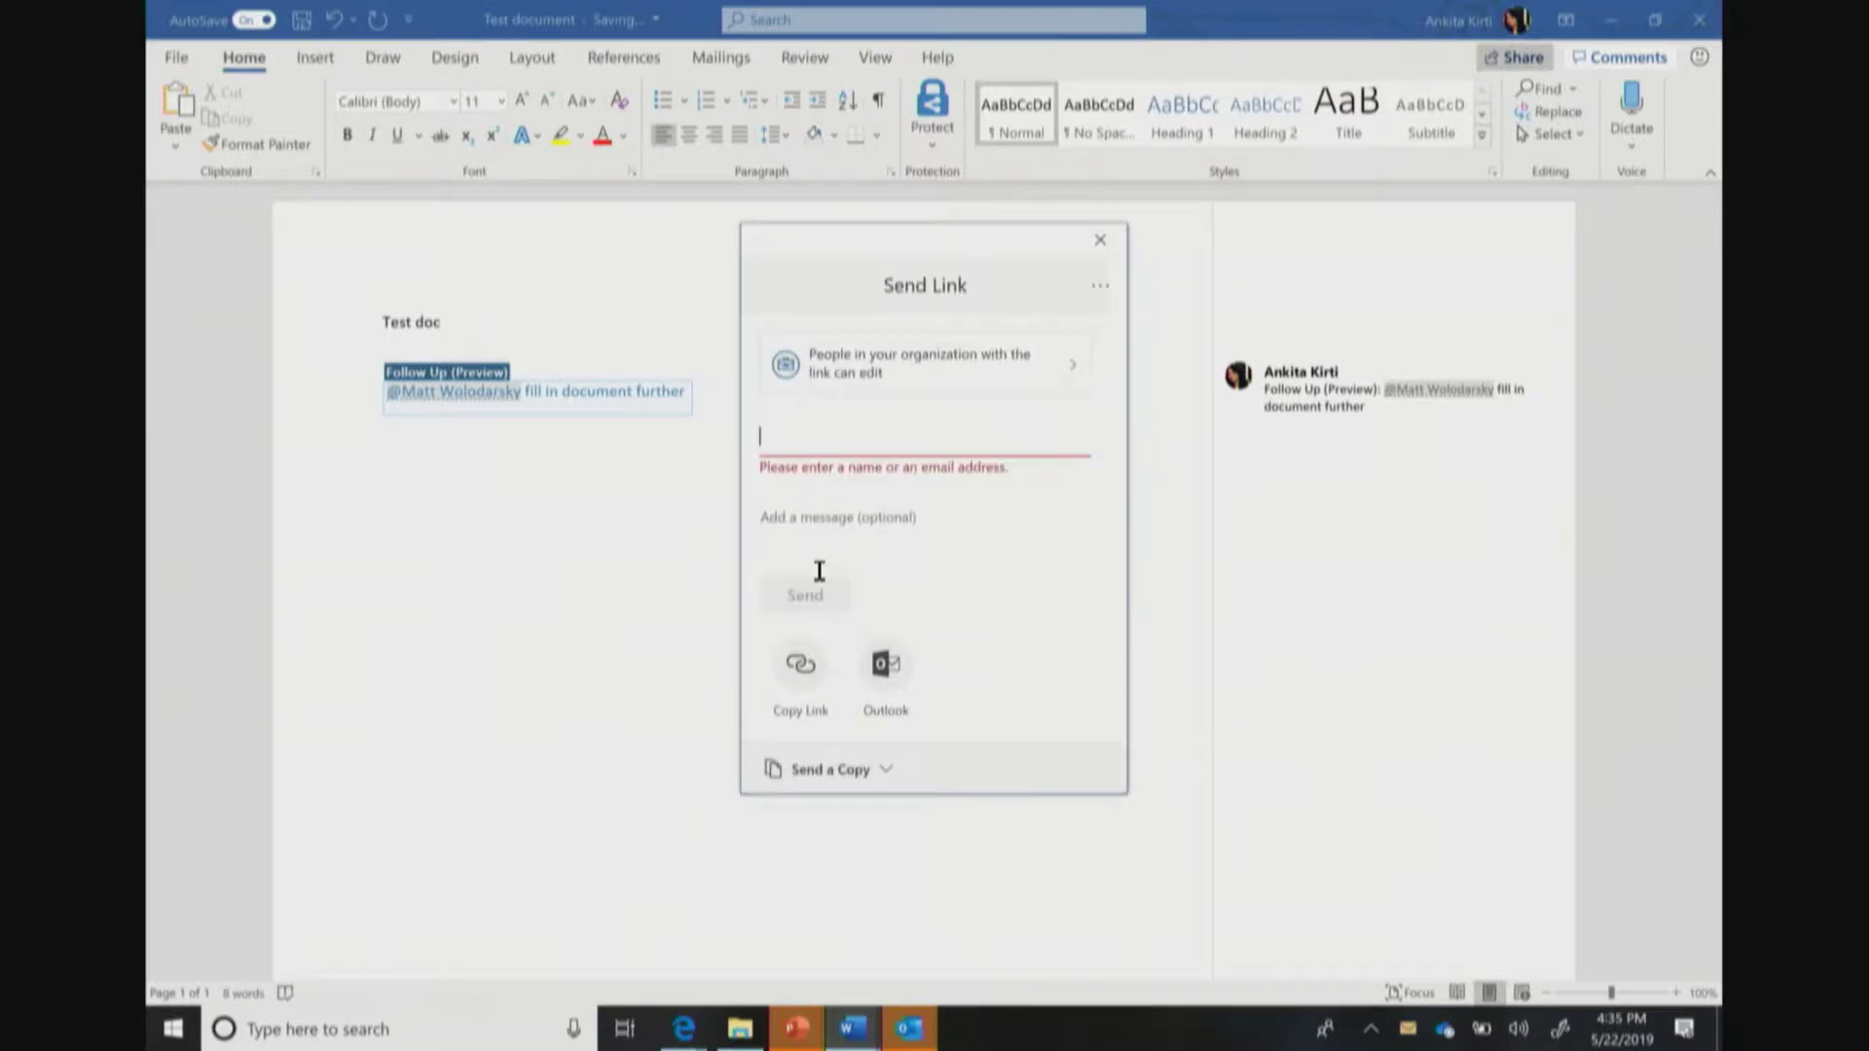
left_click(820, 451)
type("matt")
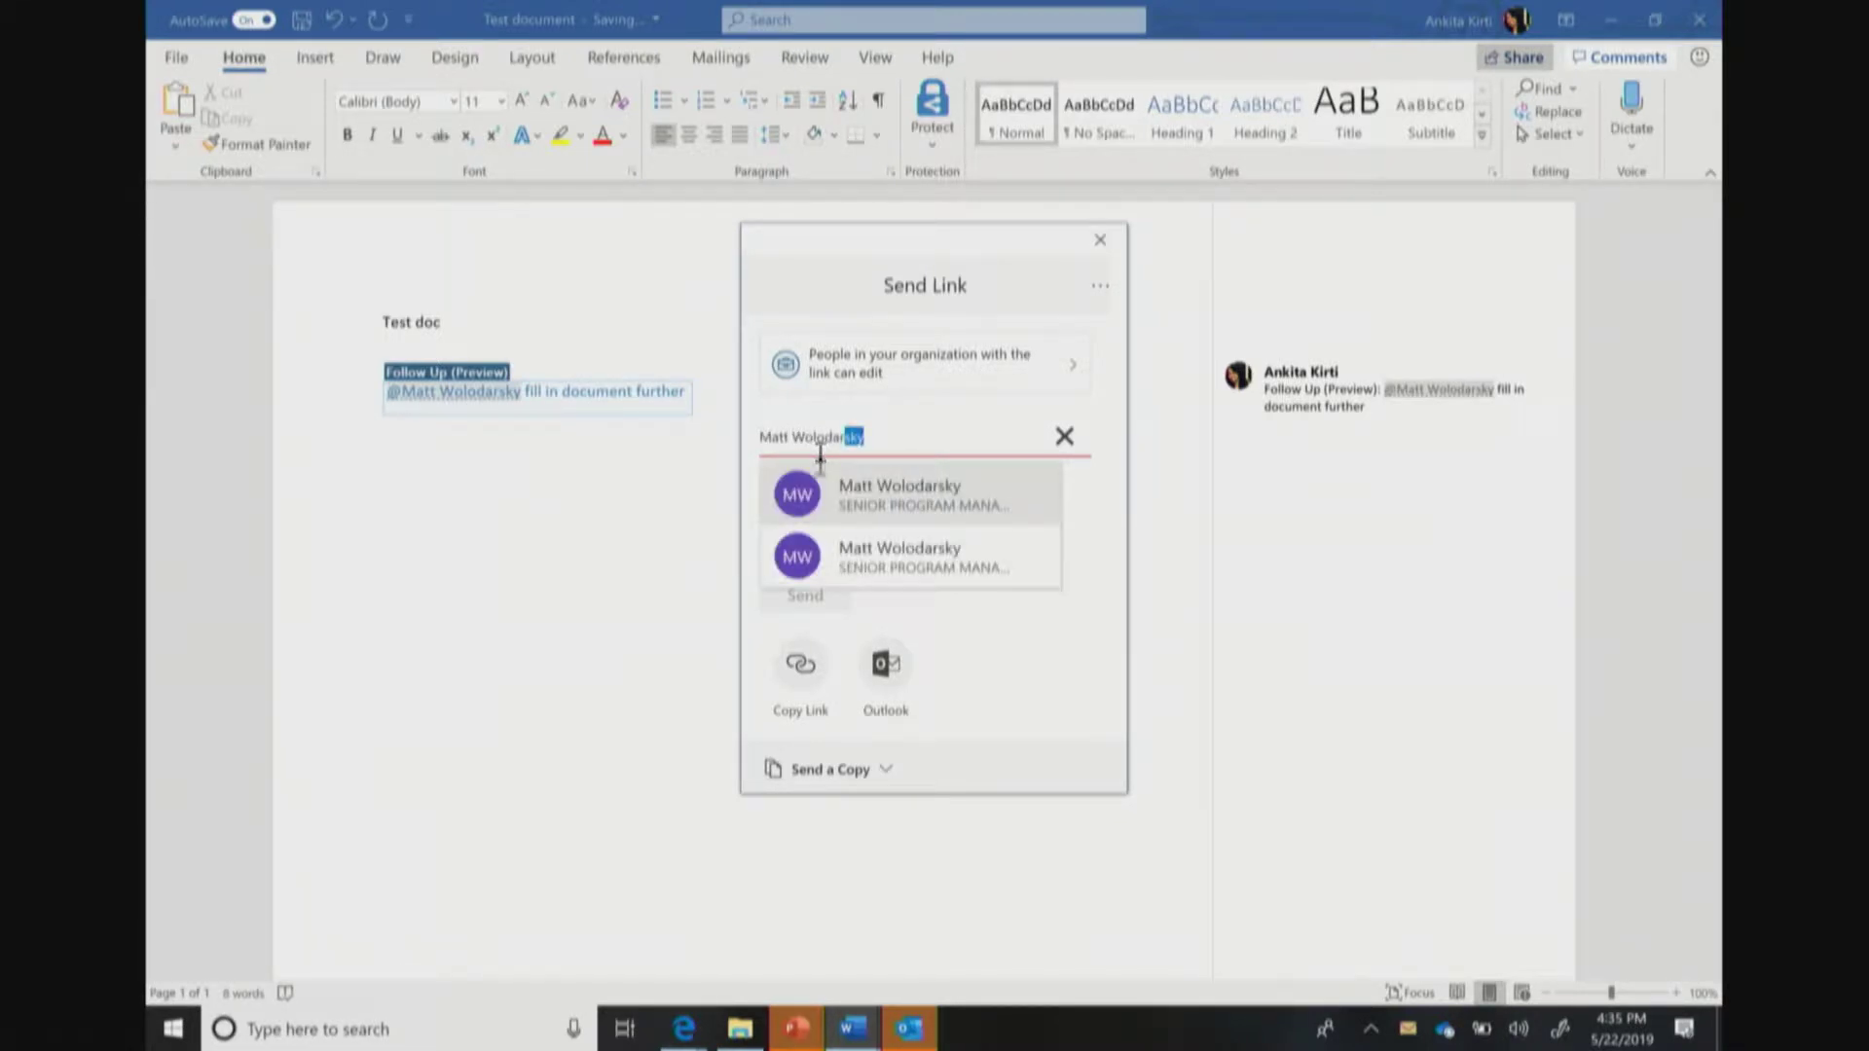
left_click(863, 495)
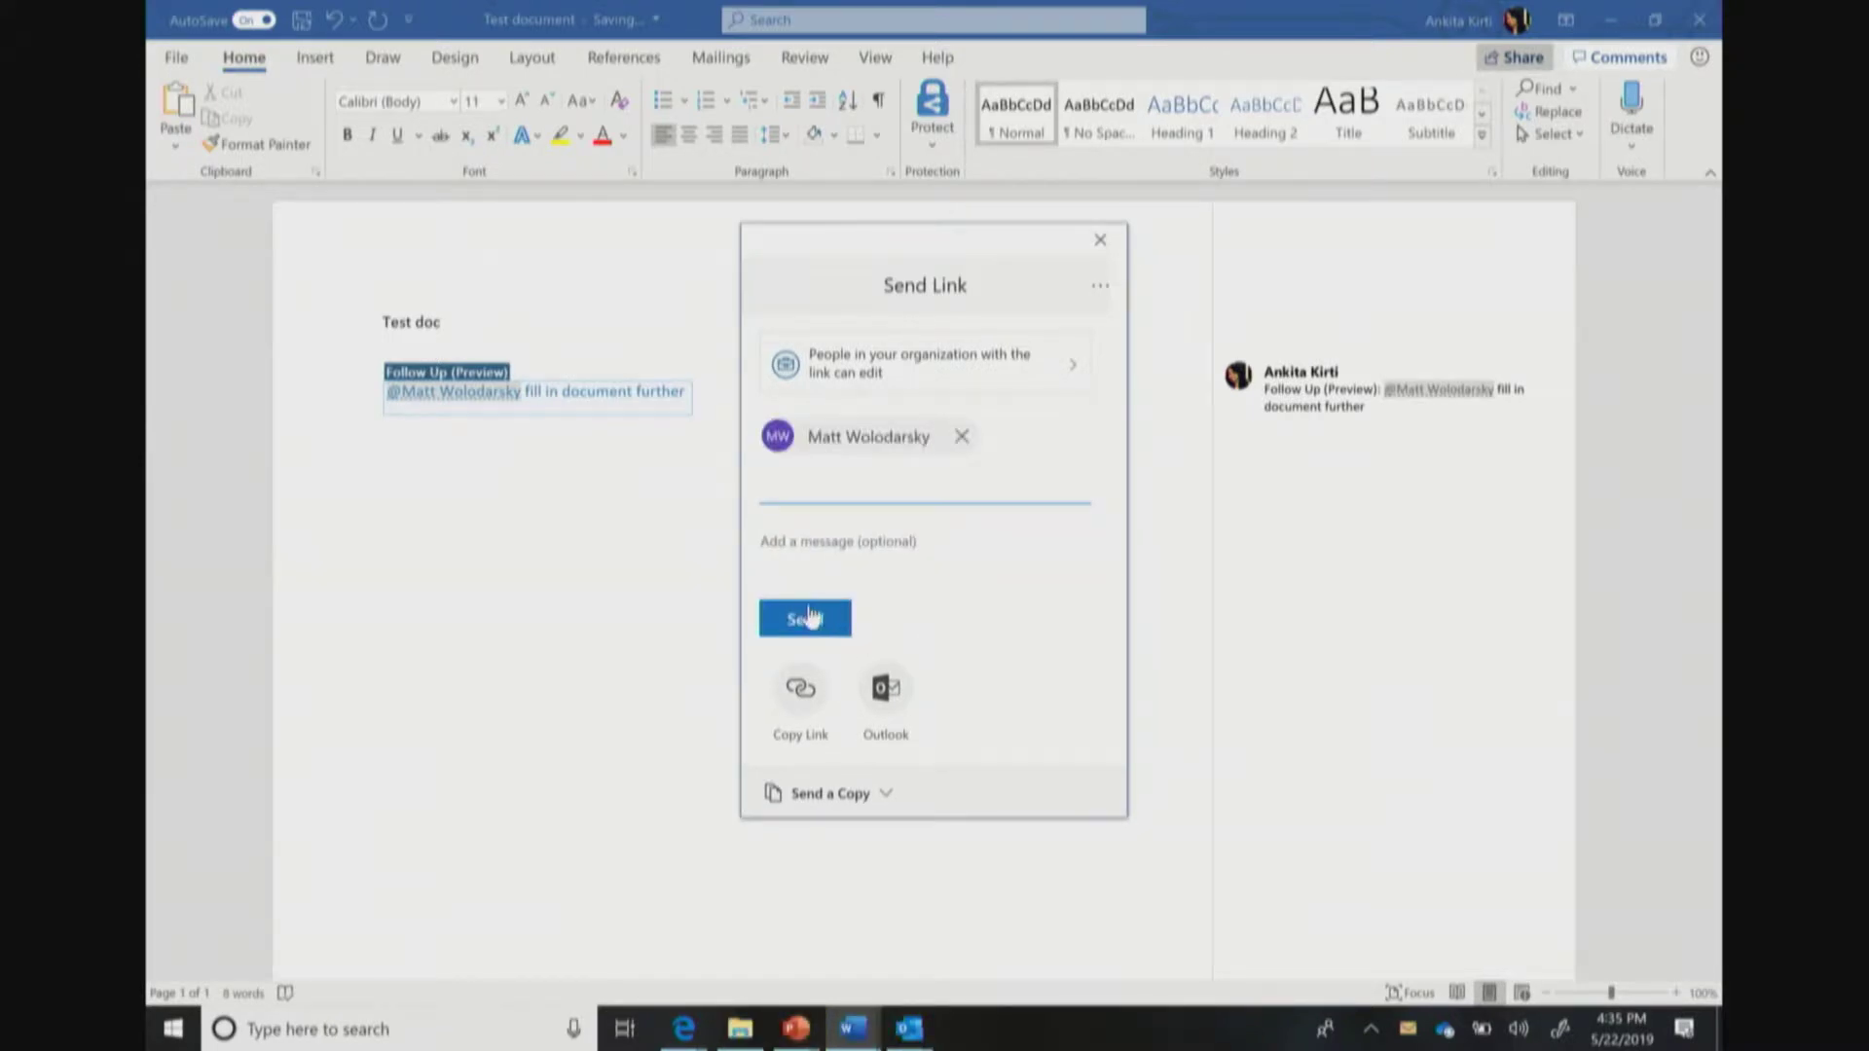
left_click(803, 618)
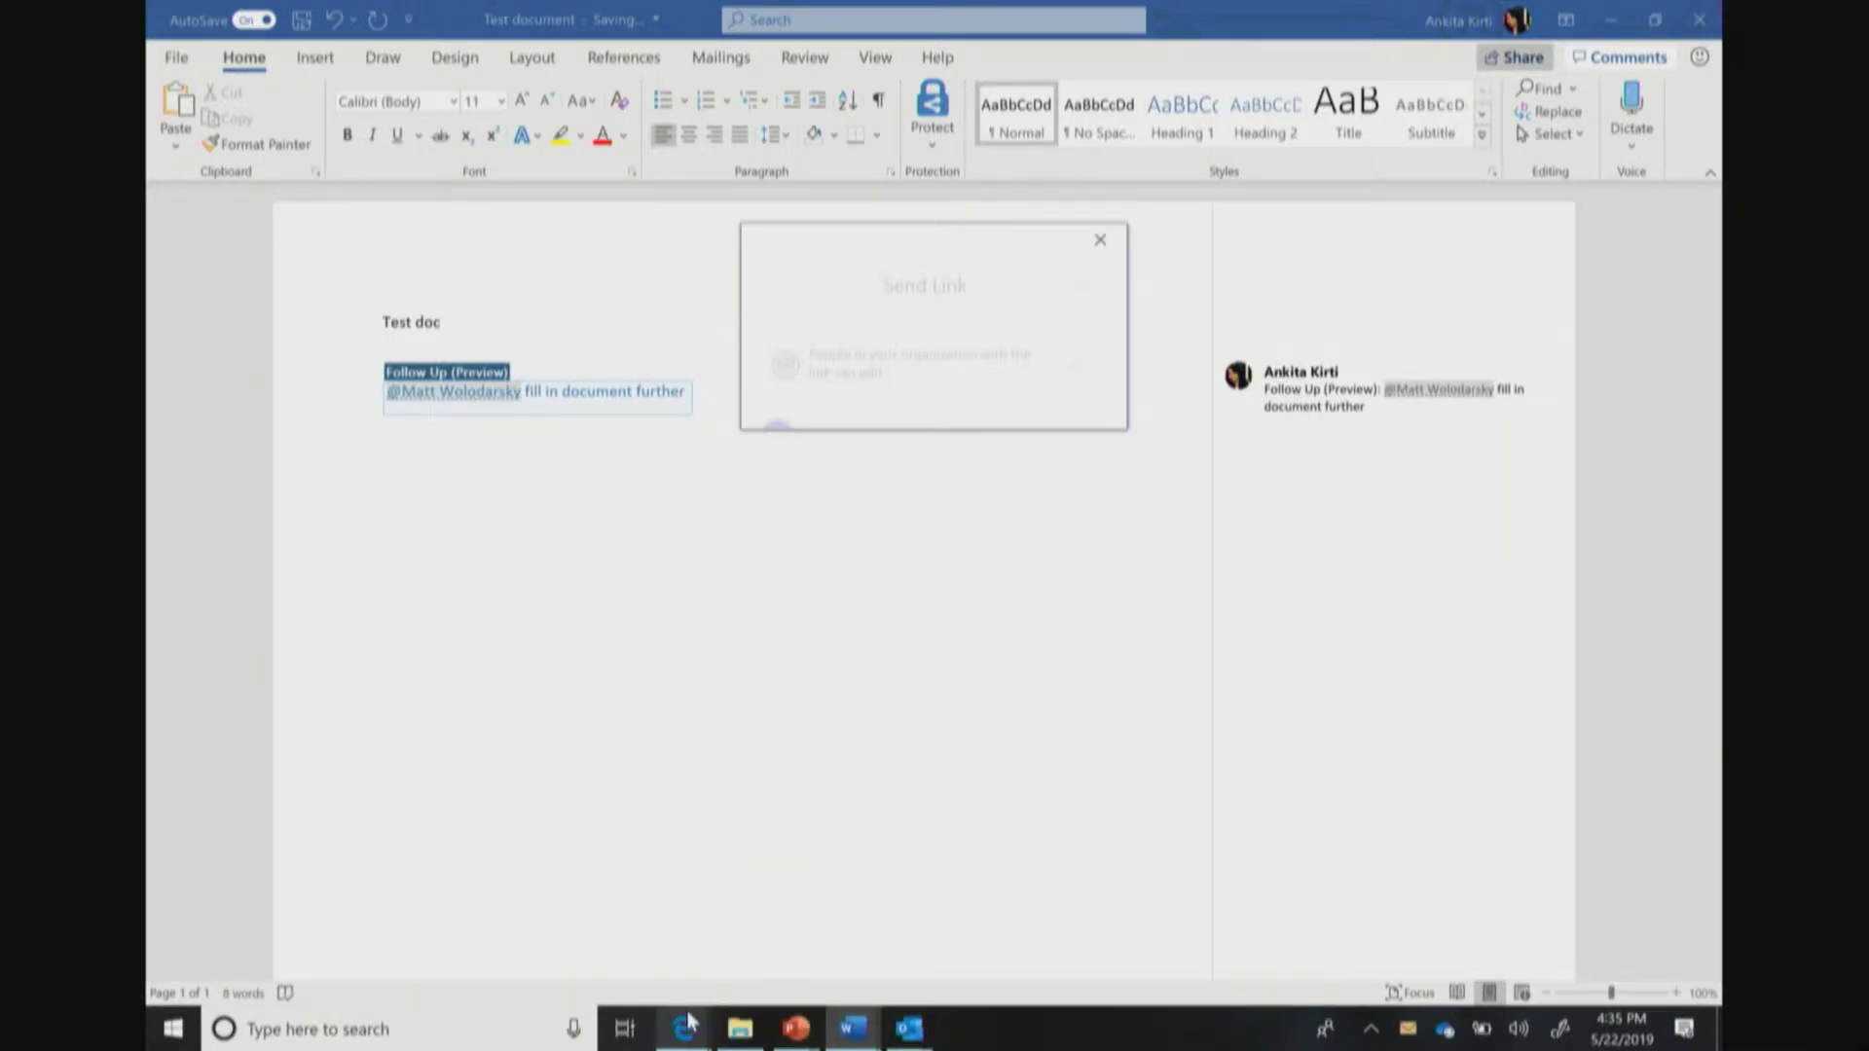
Switch to the Microsoft Office Home page in Edge and view the file types offered for new documents.
mouse_move(686, 1018)
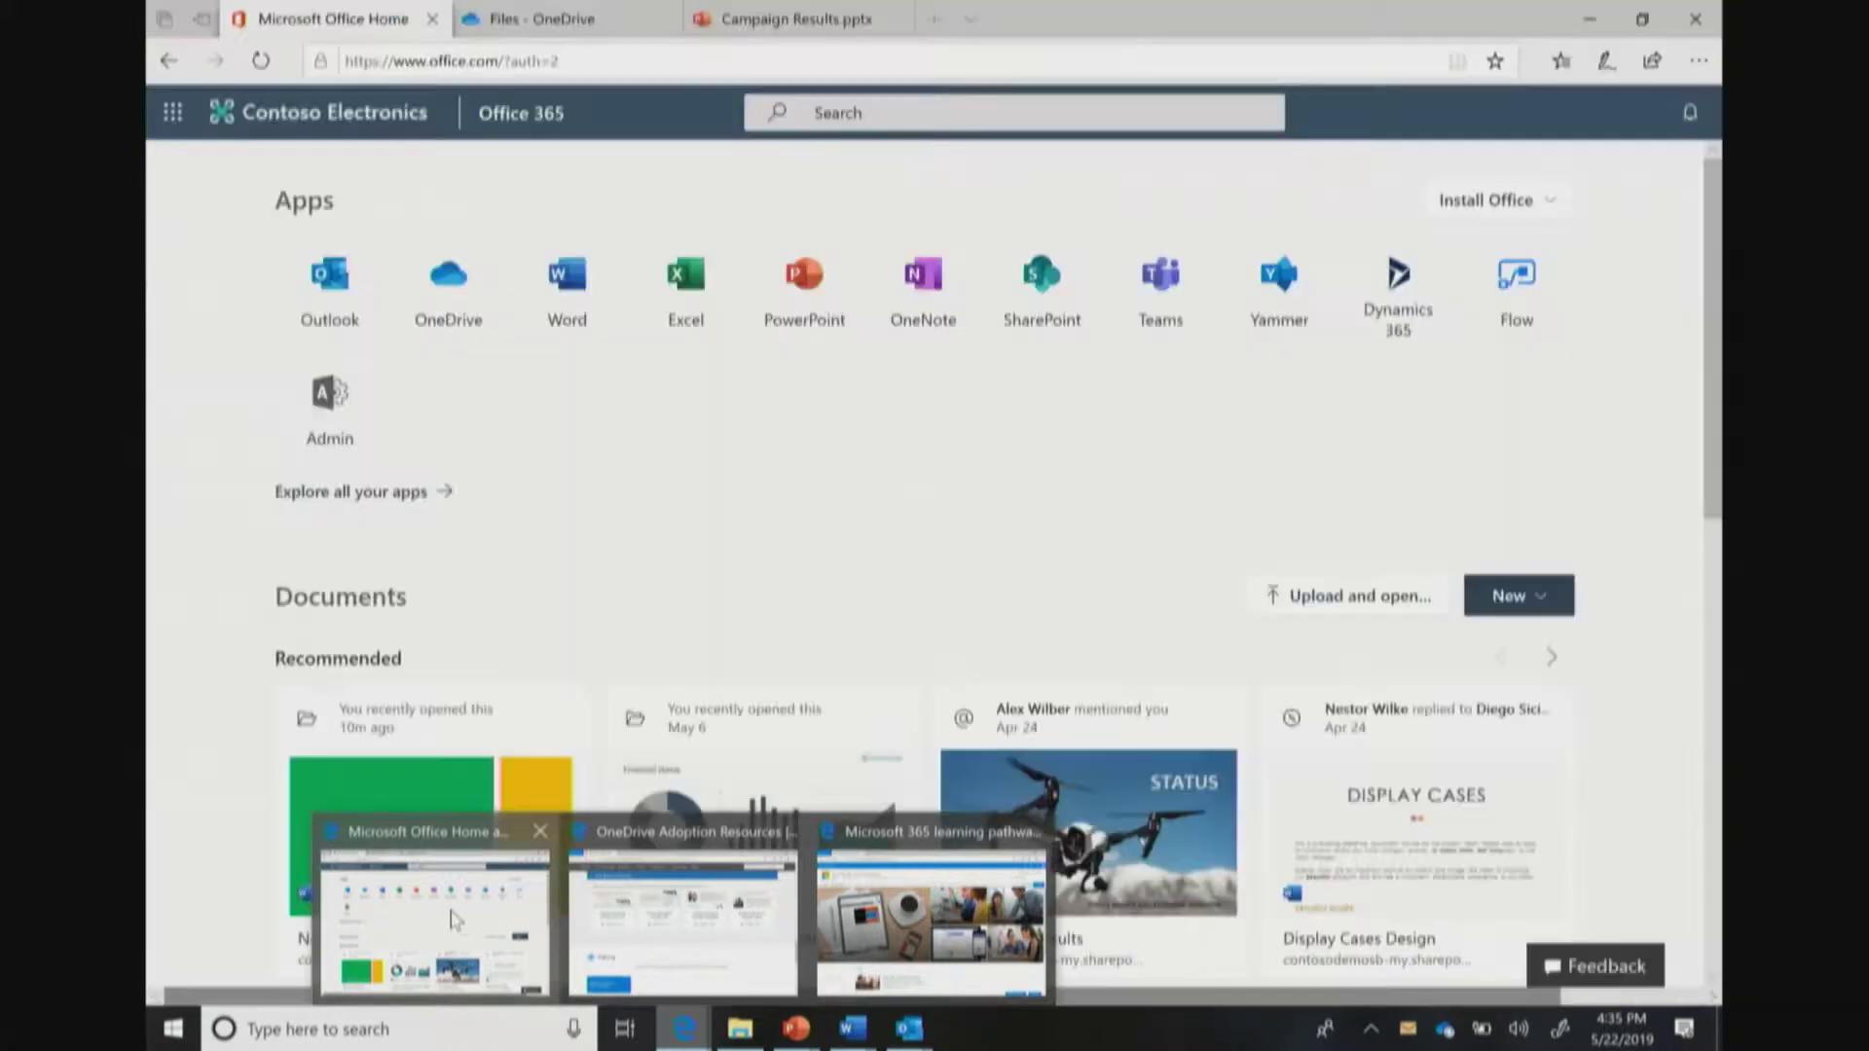
left_click(454, 915)
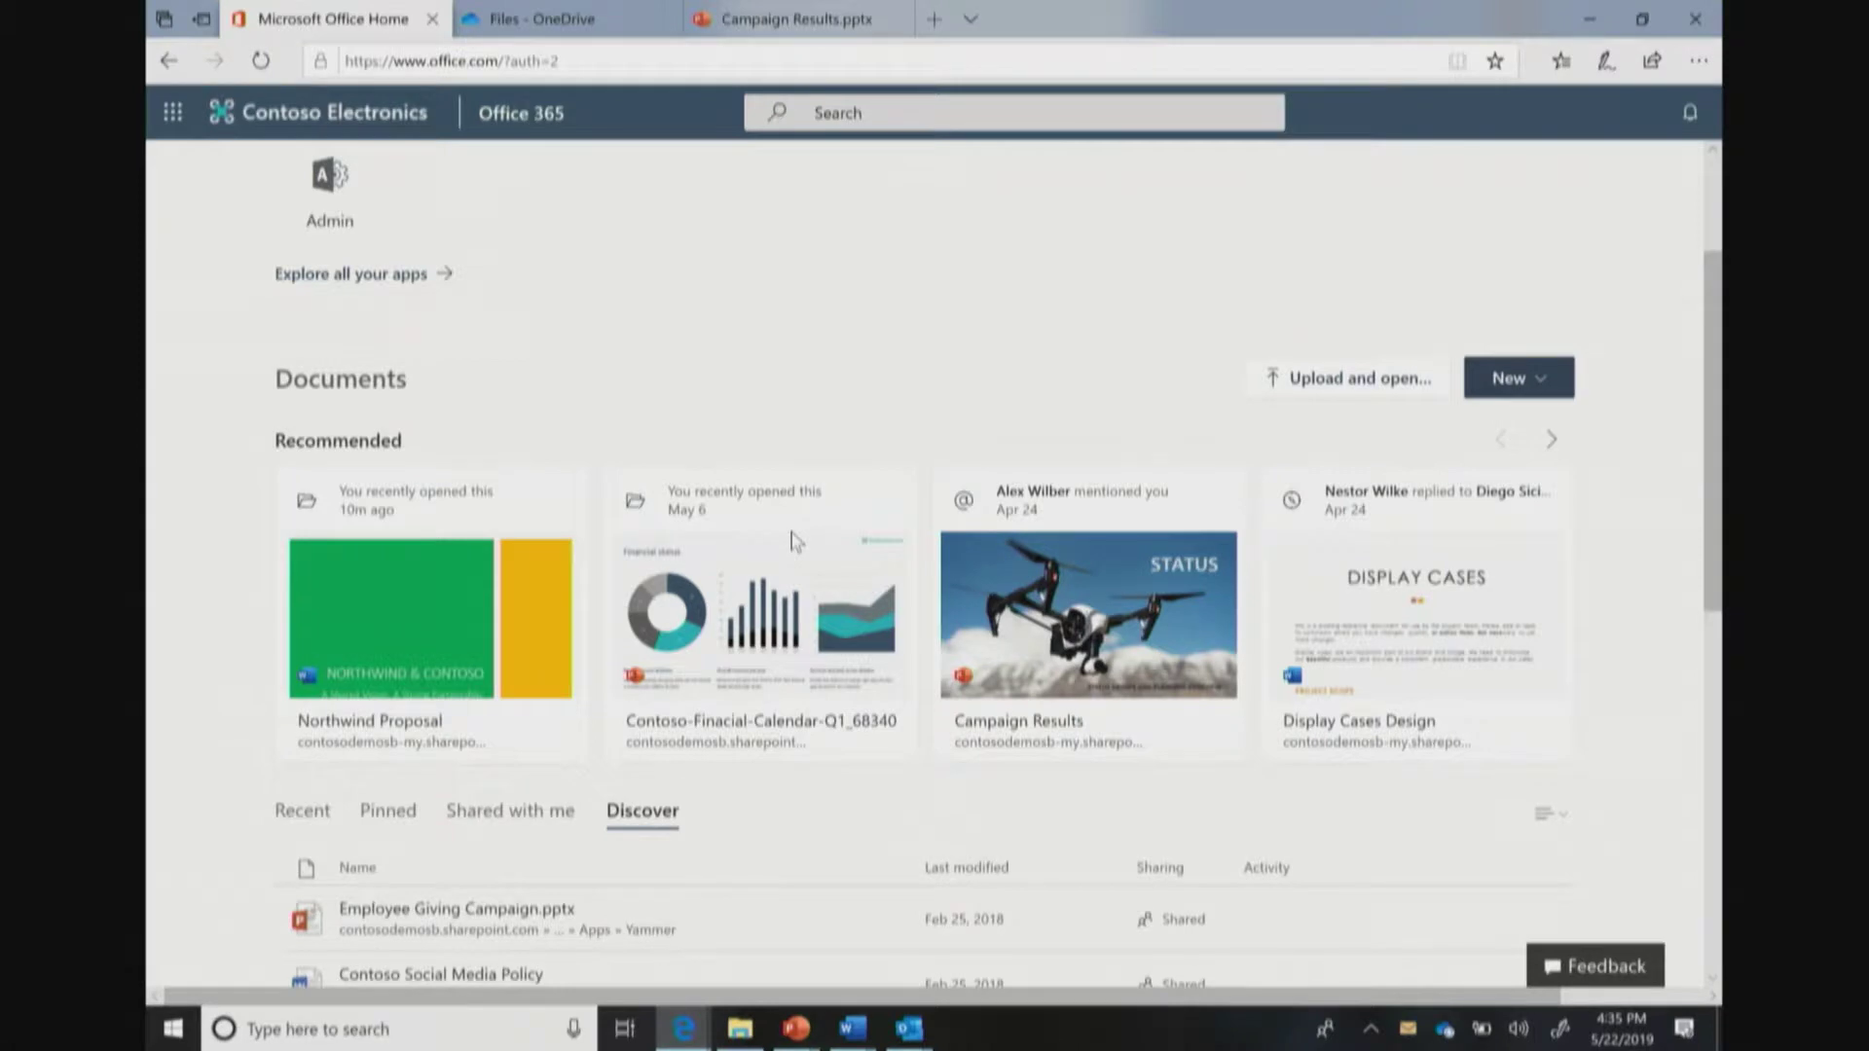
left_click(1506, 382)
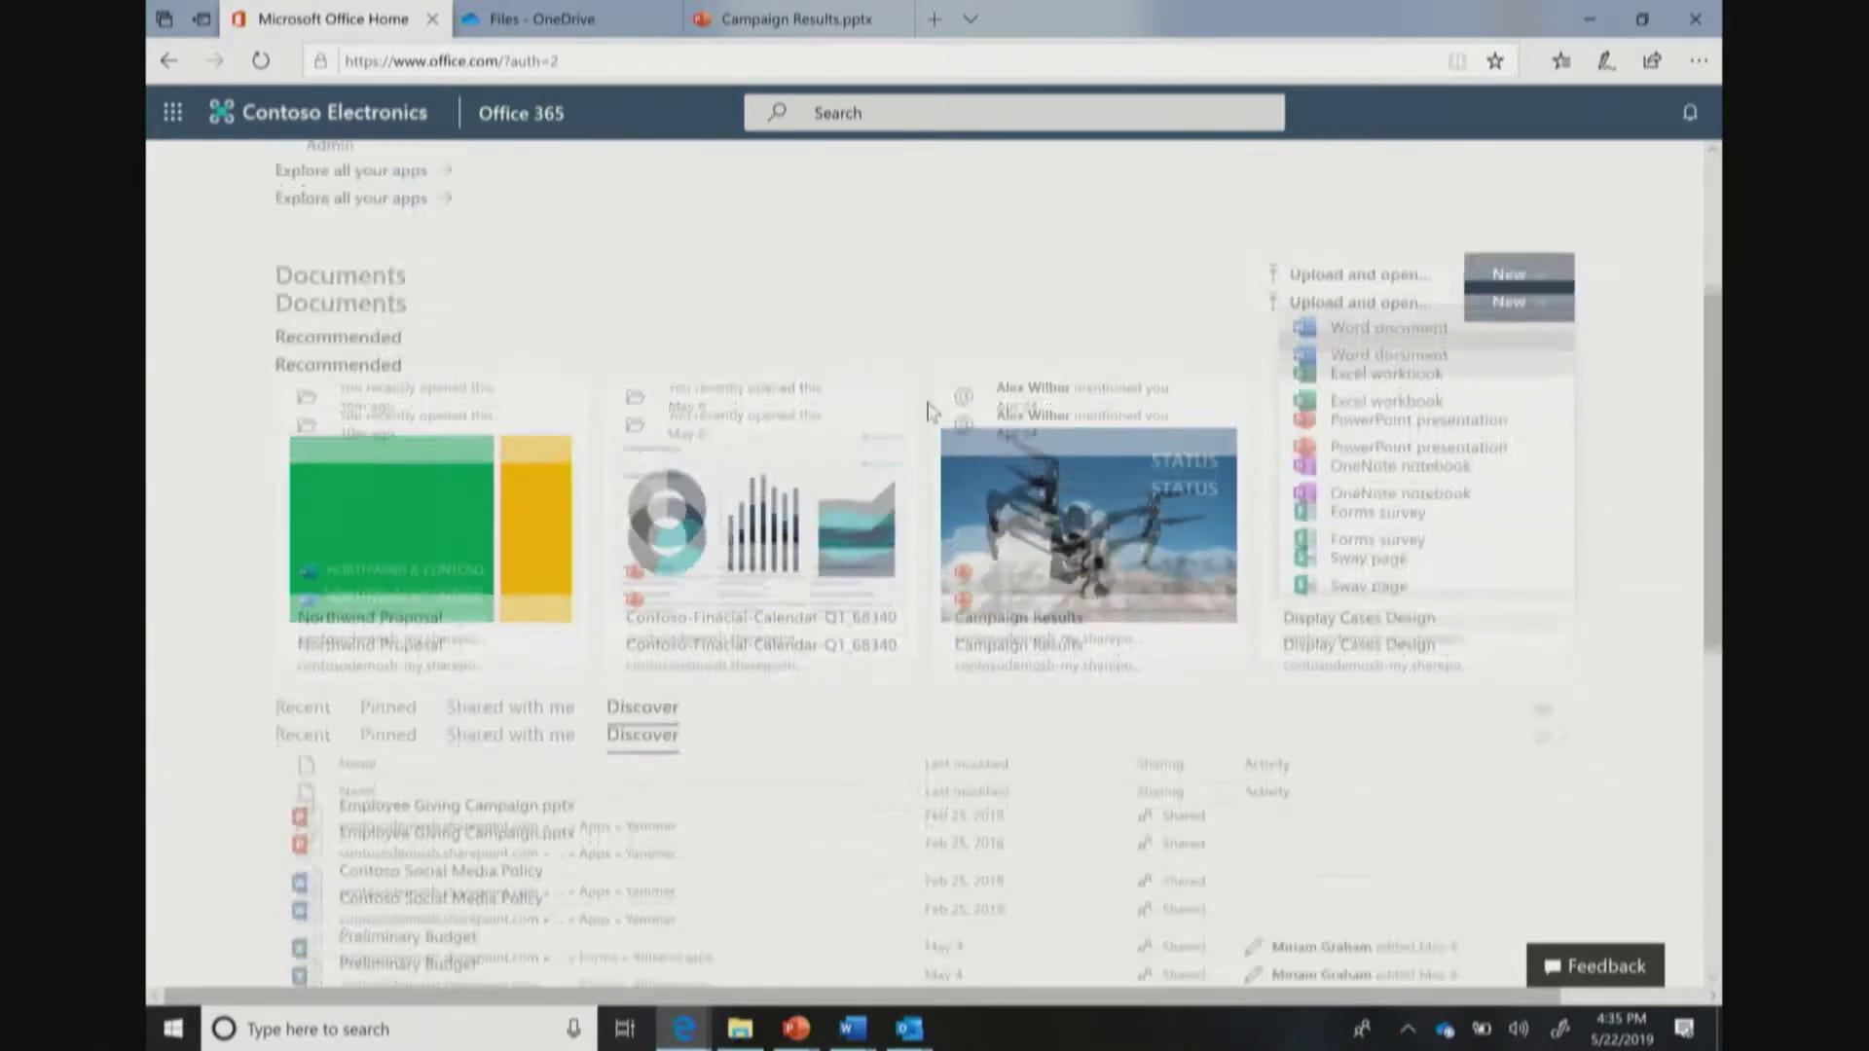
scroll(930, 409, "down", 2)
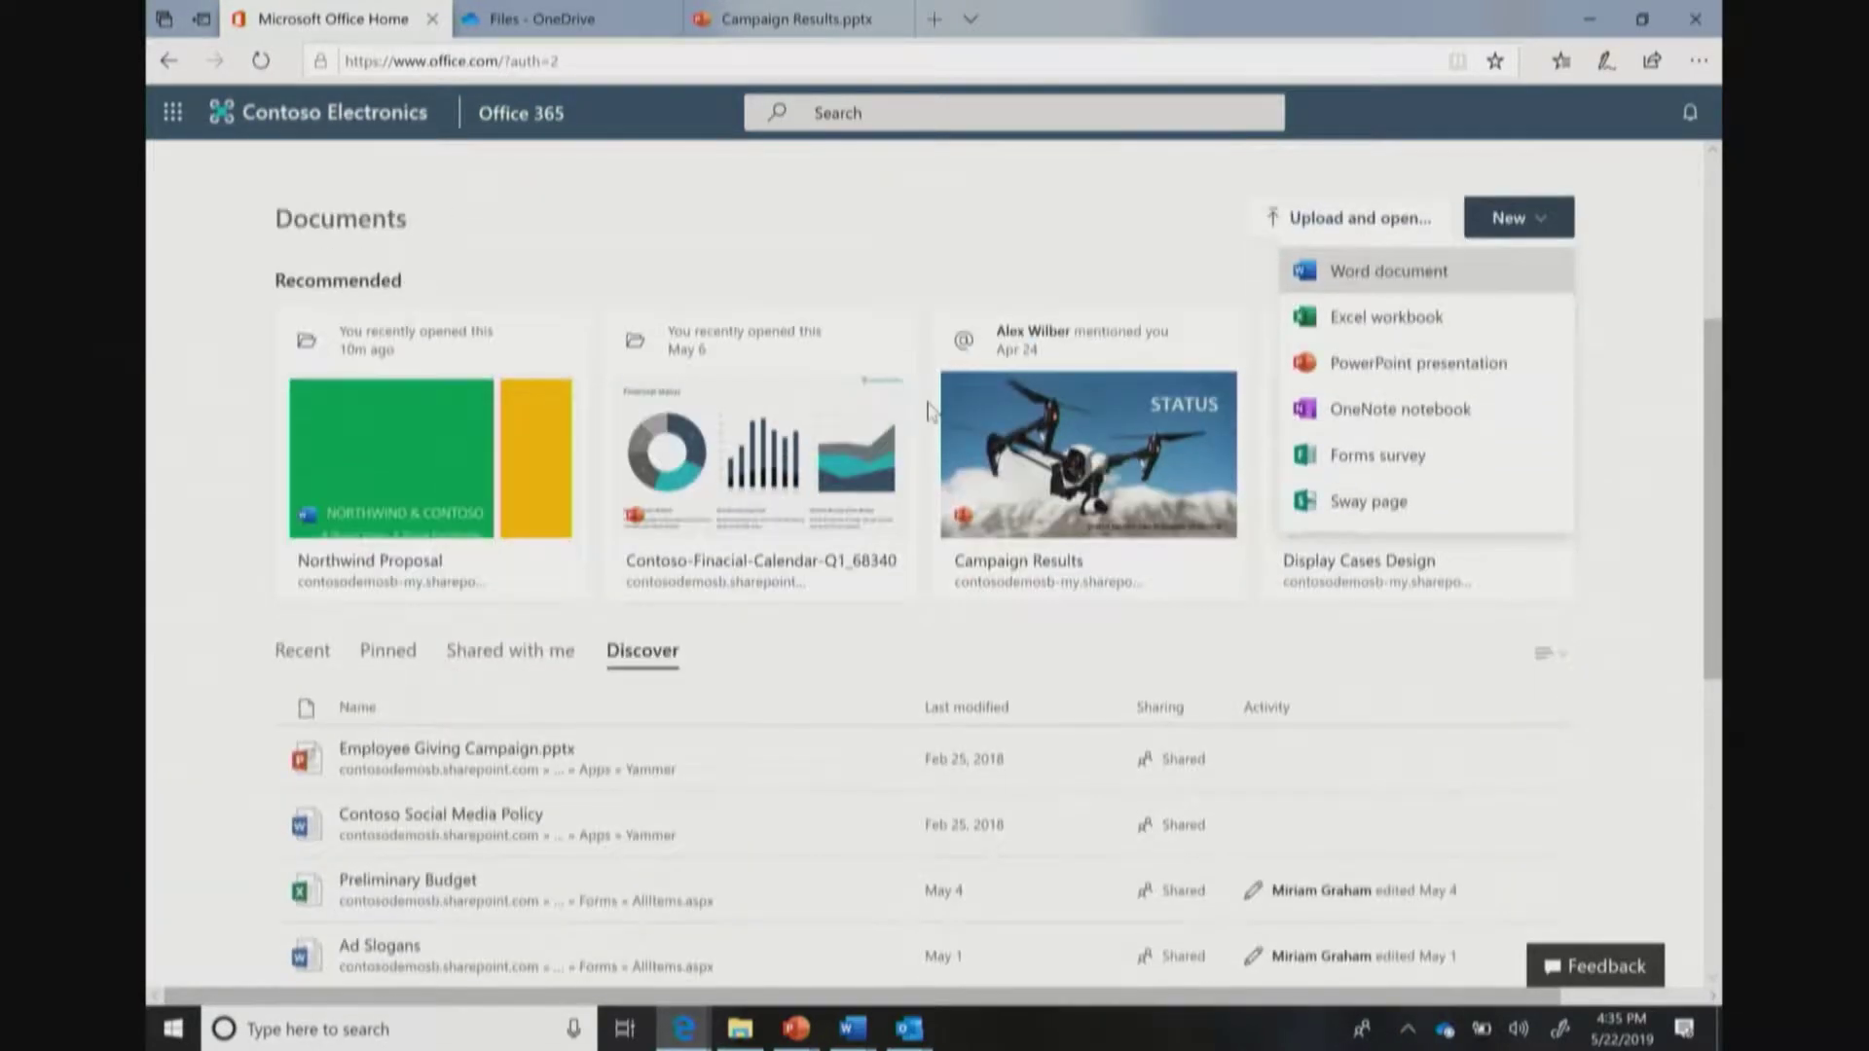
left_click(1017, 251)
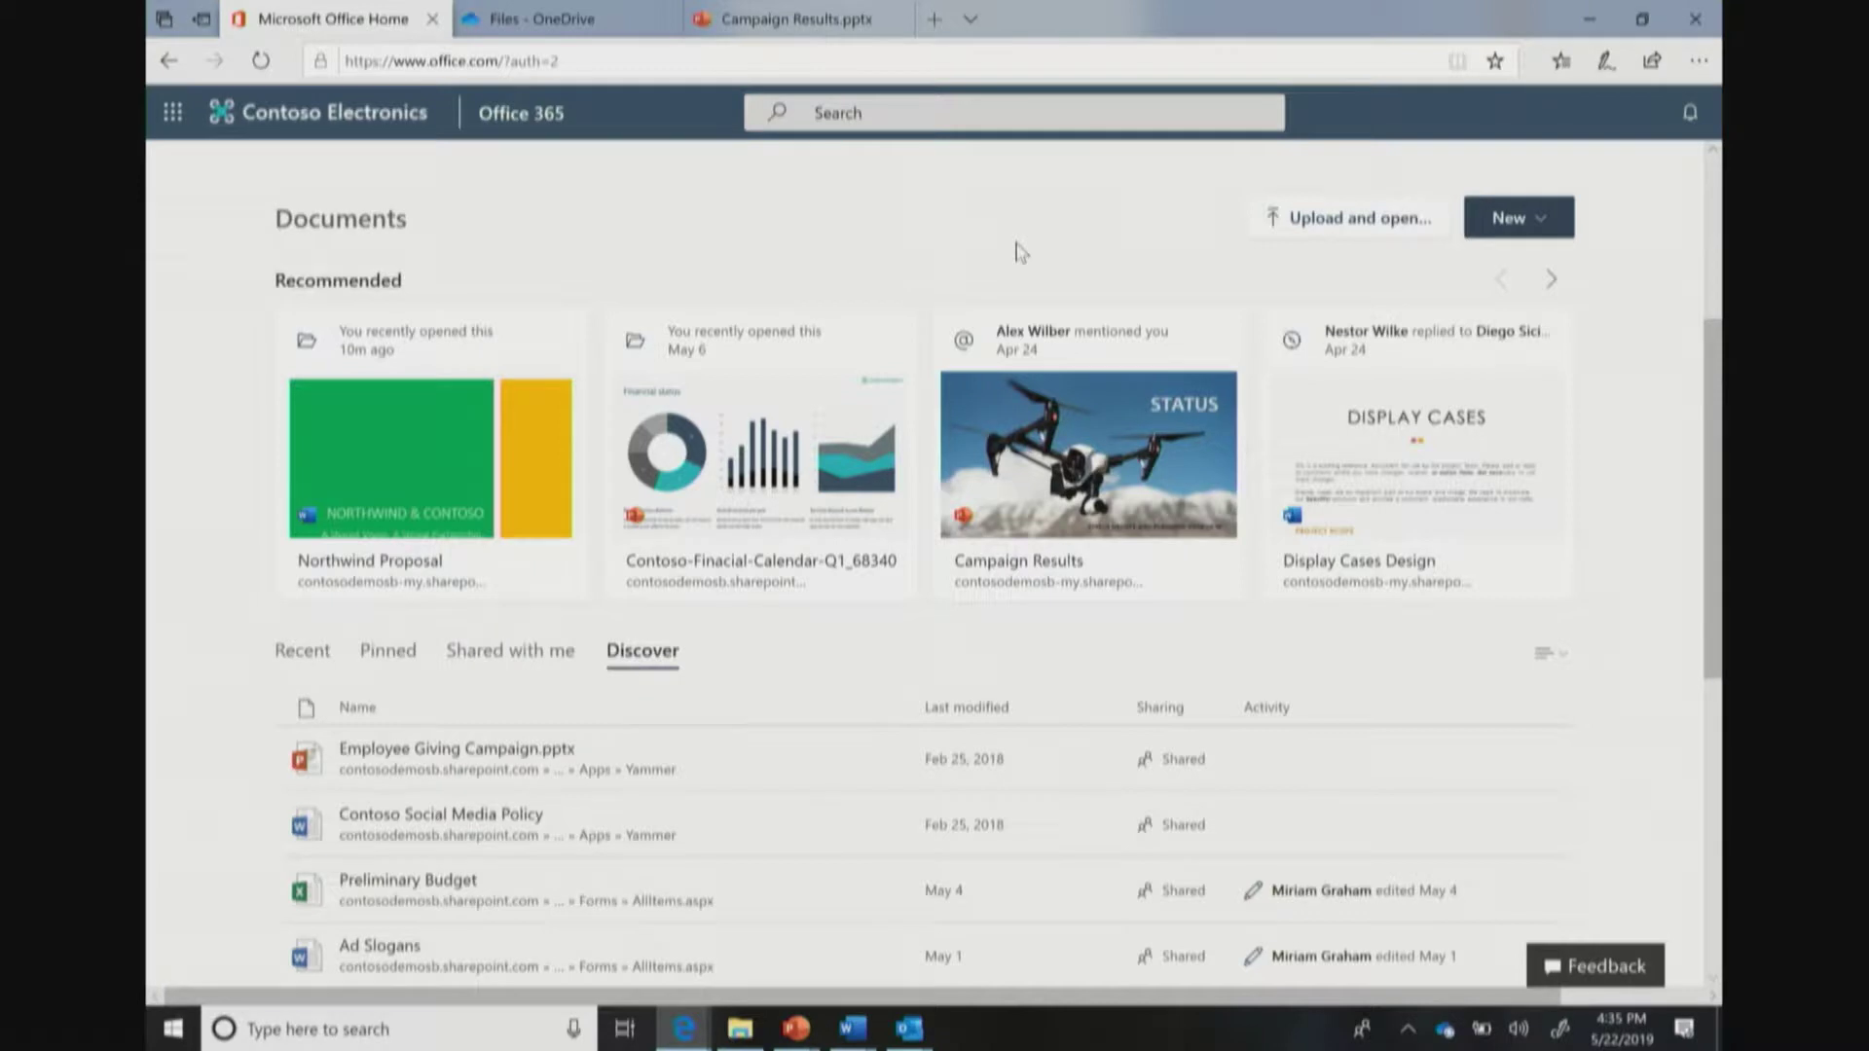
Review the Recent, Shared with me and Discover document lists, plus the OneDrive folders and SharePoint sites.
scroll(1055, 655, "down", 3)
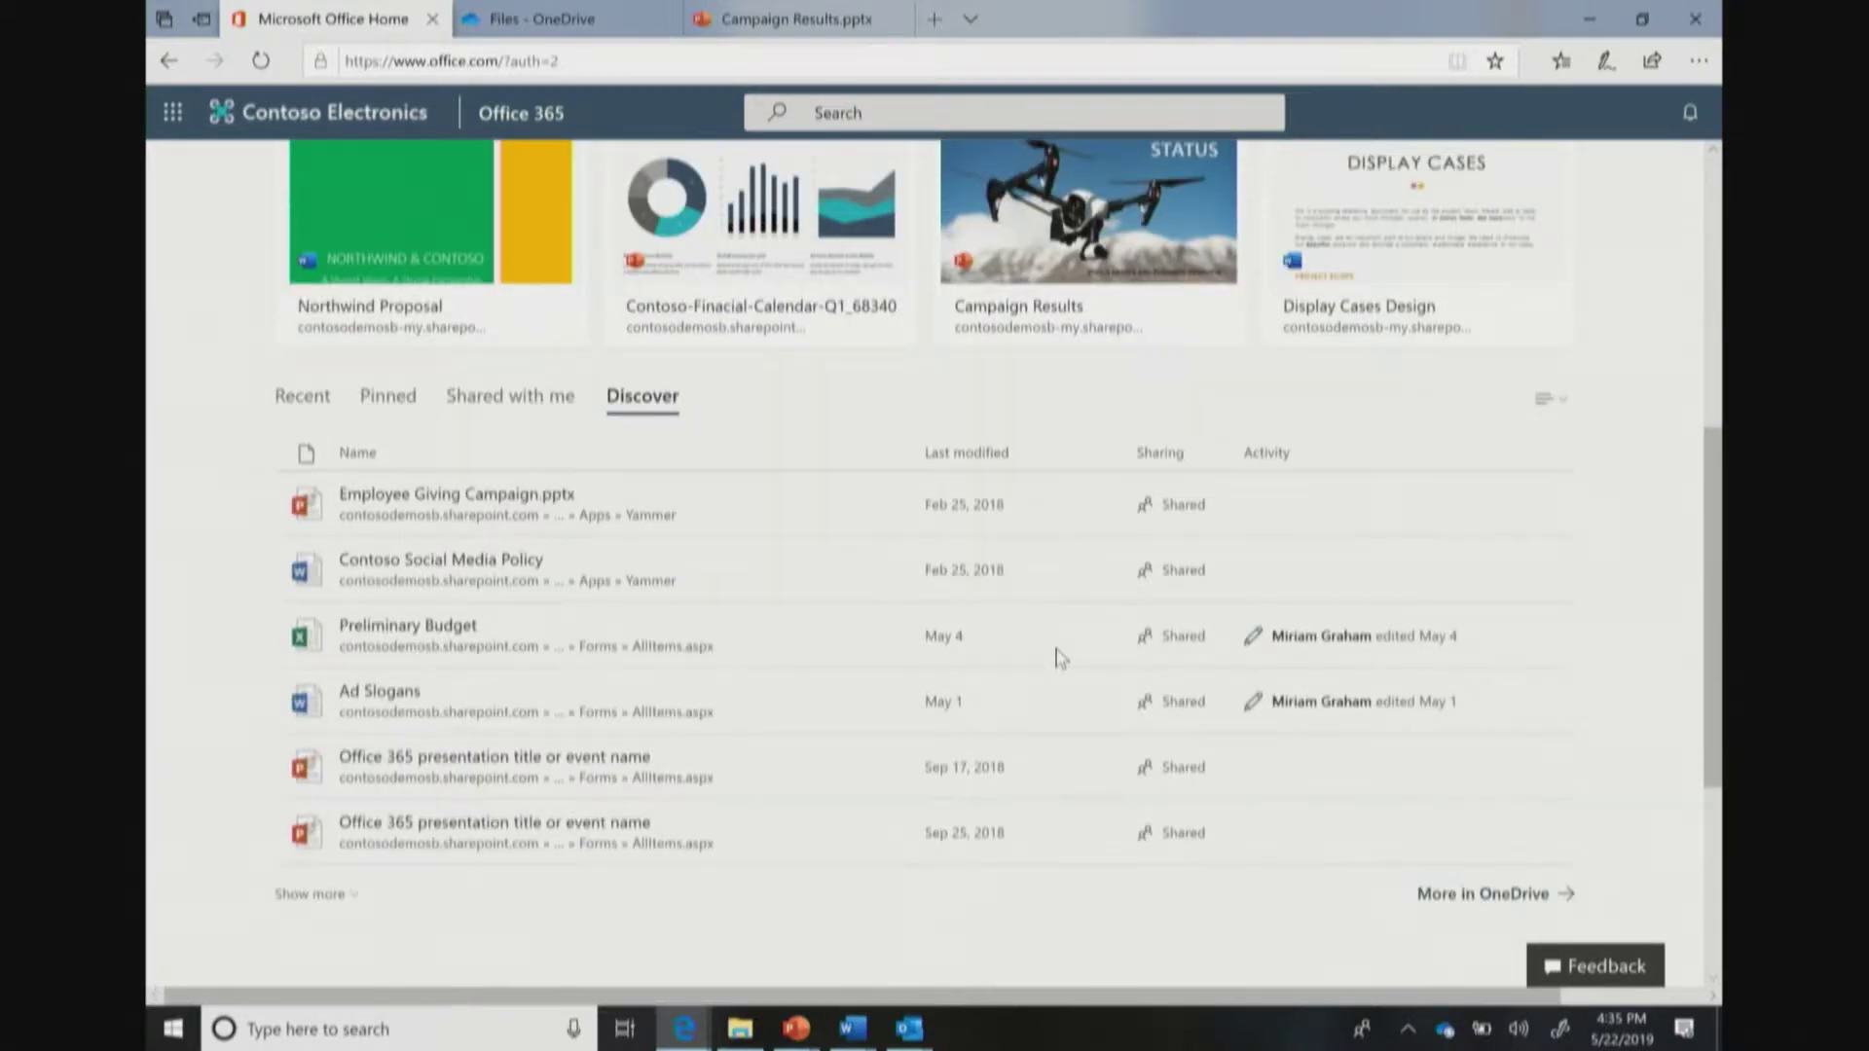
left_click(325, 403)
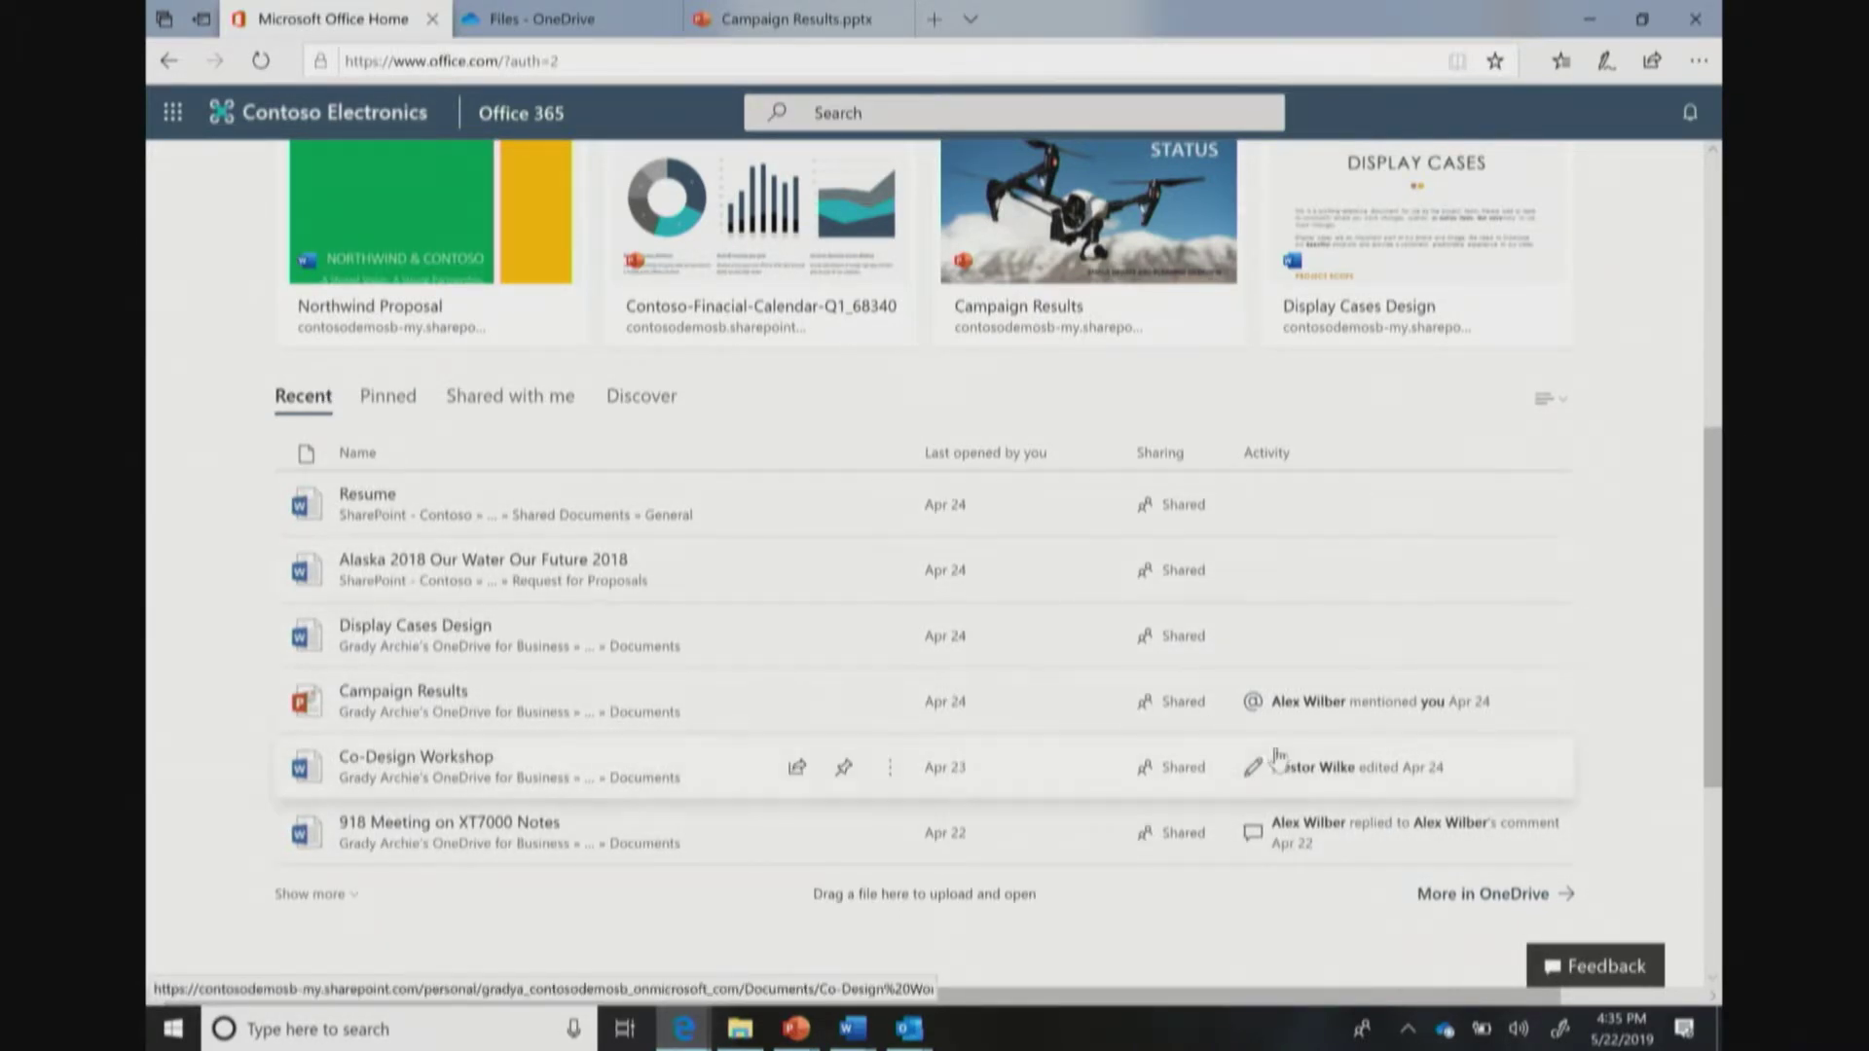
left_click(508, 399)
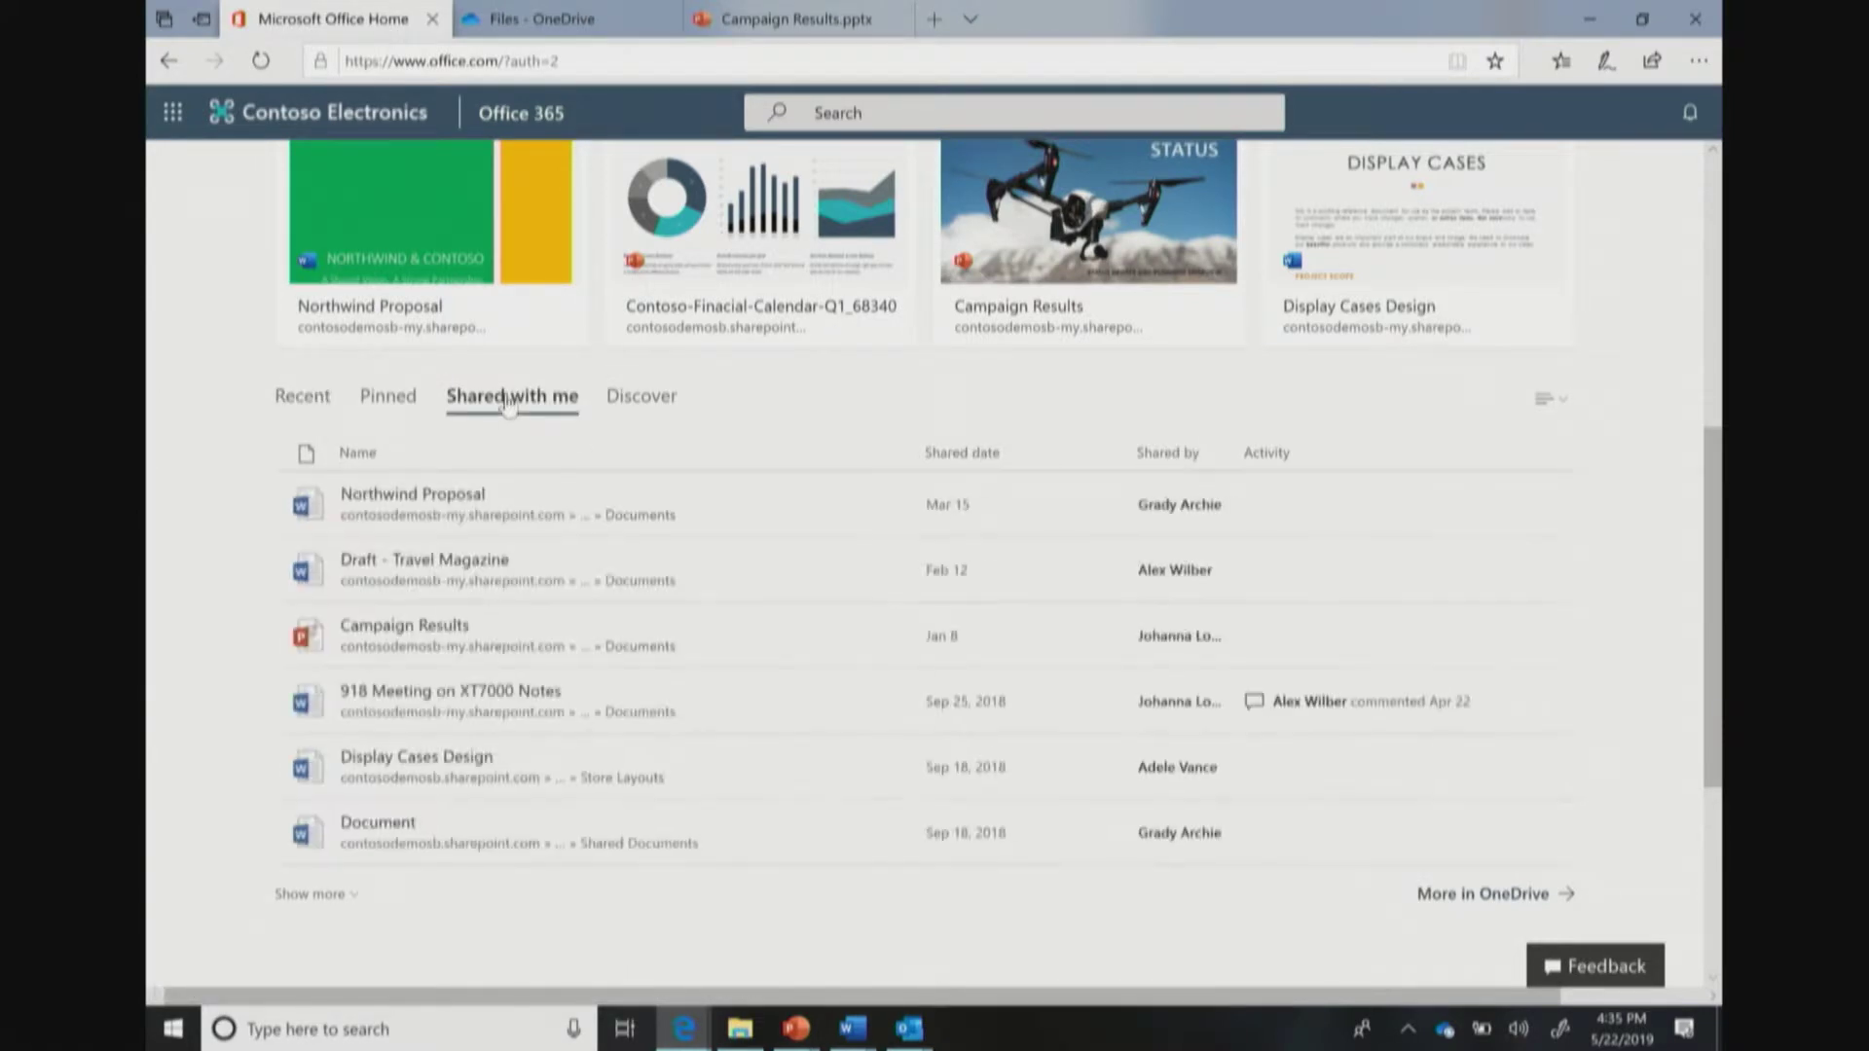
left_click(644, 399)
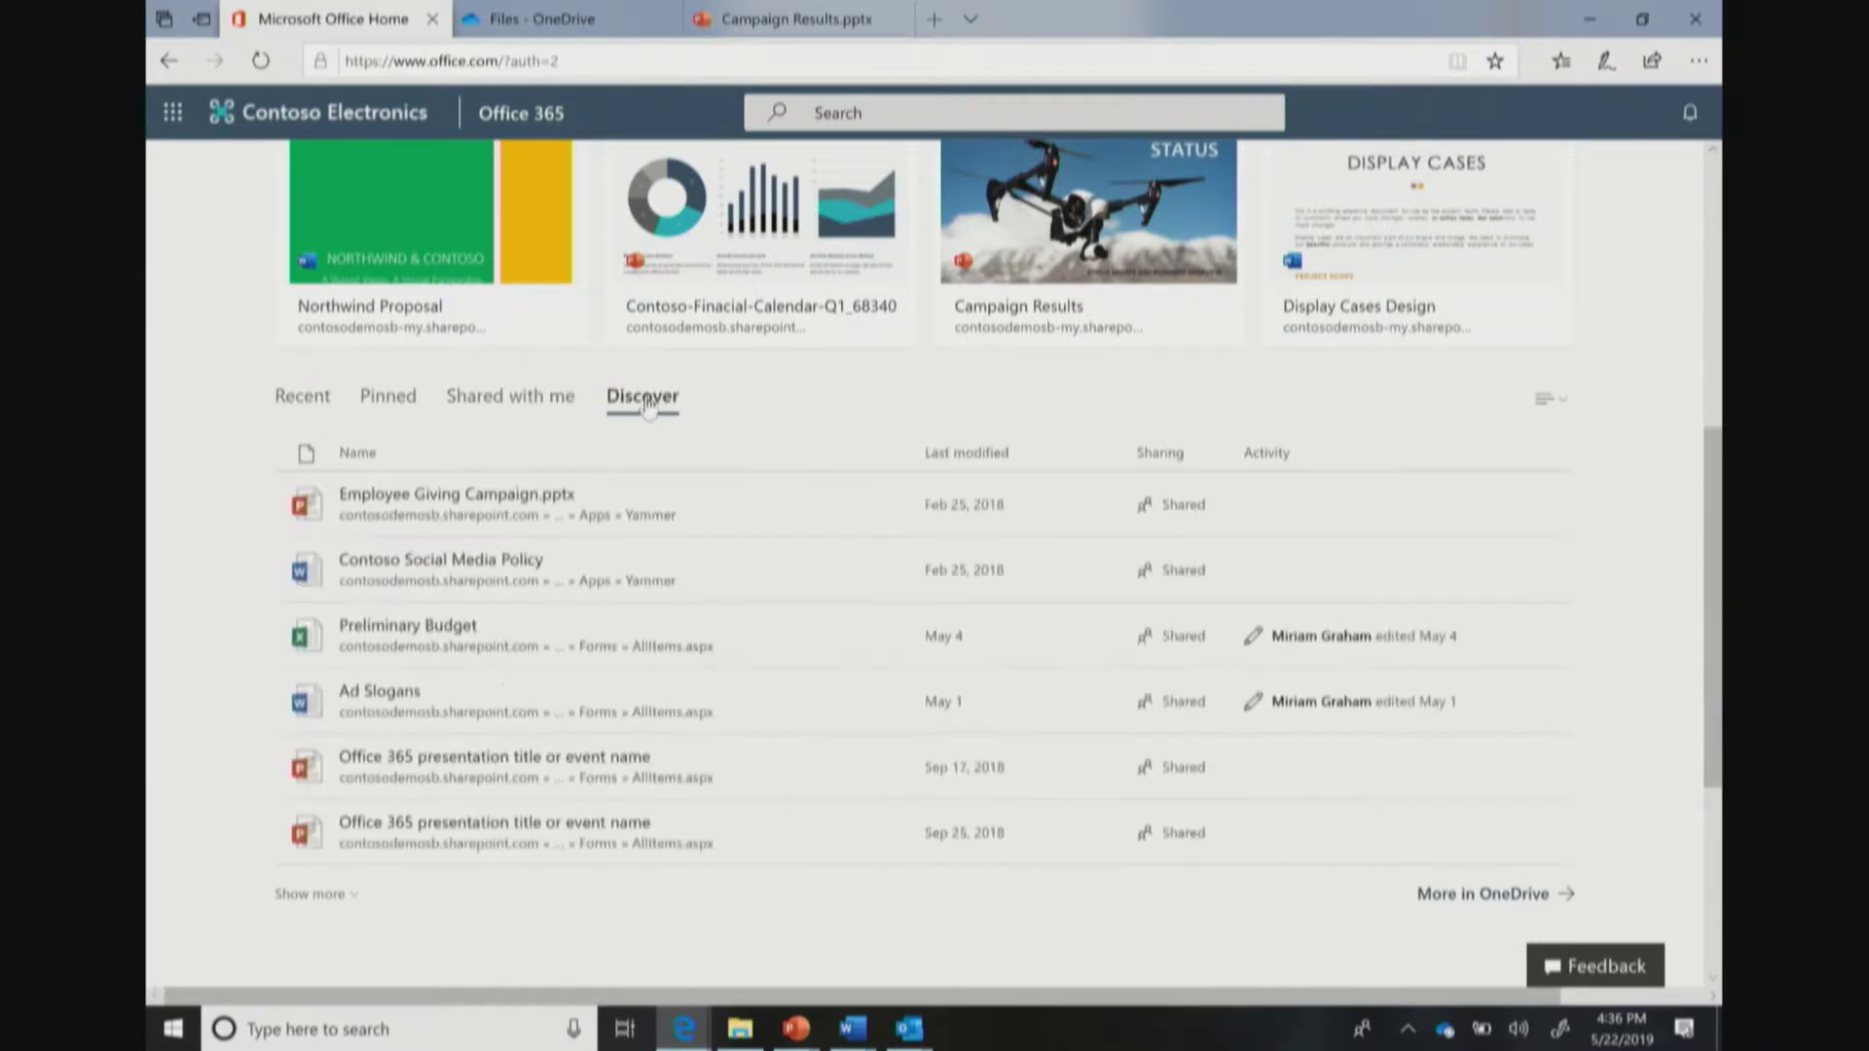
scroll(192, 717, "down", 5)
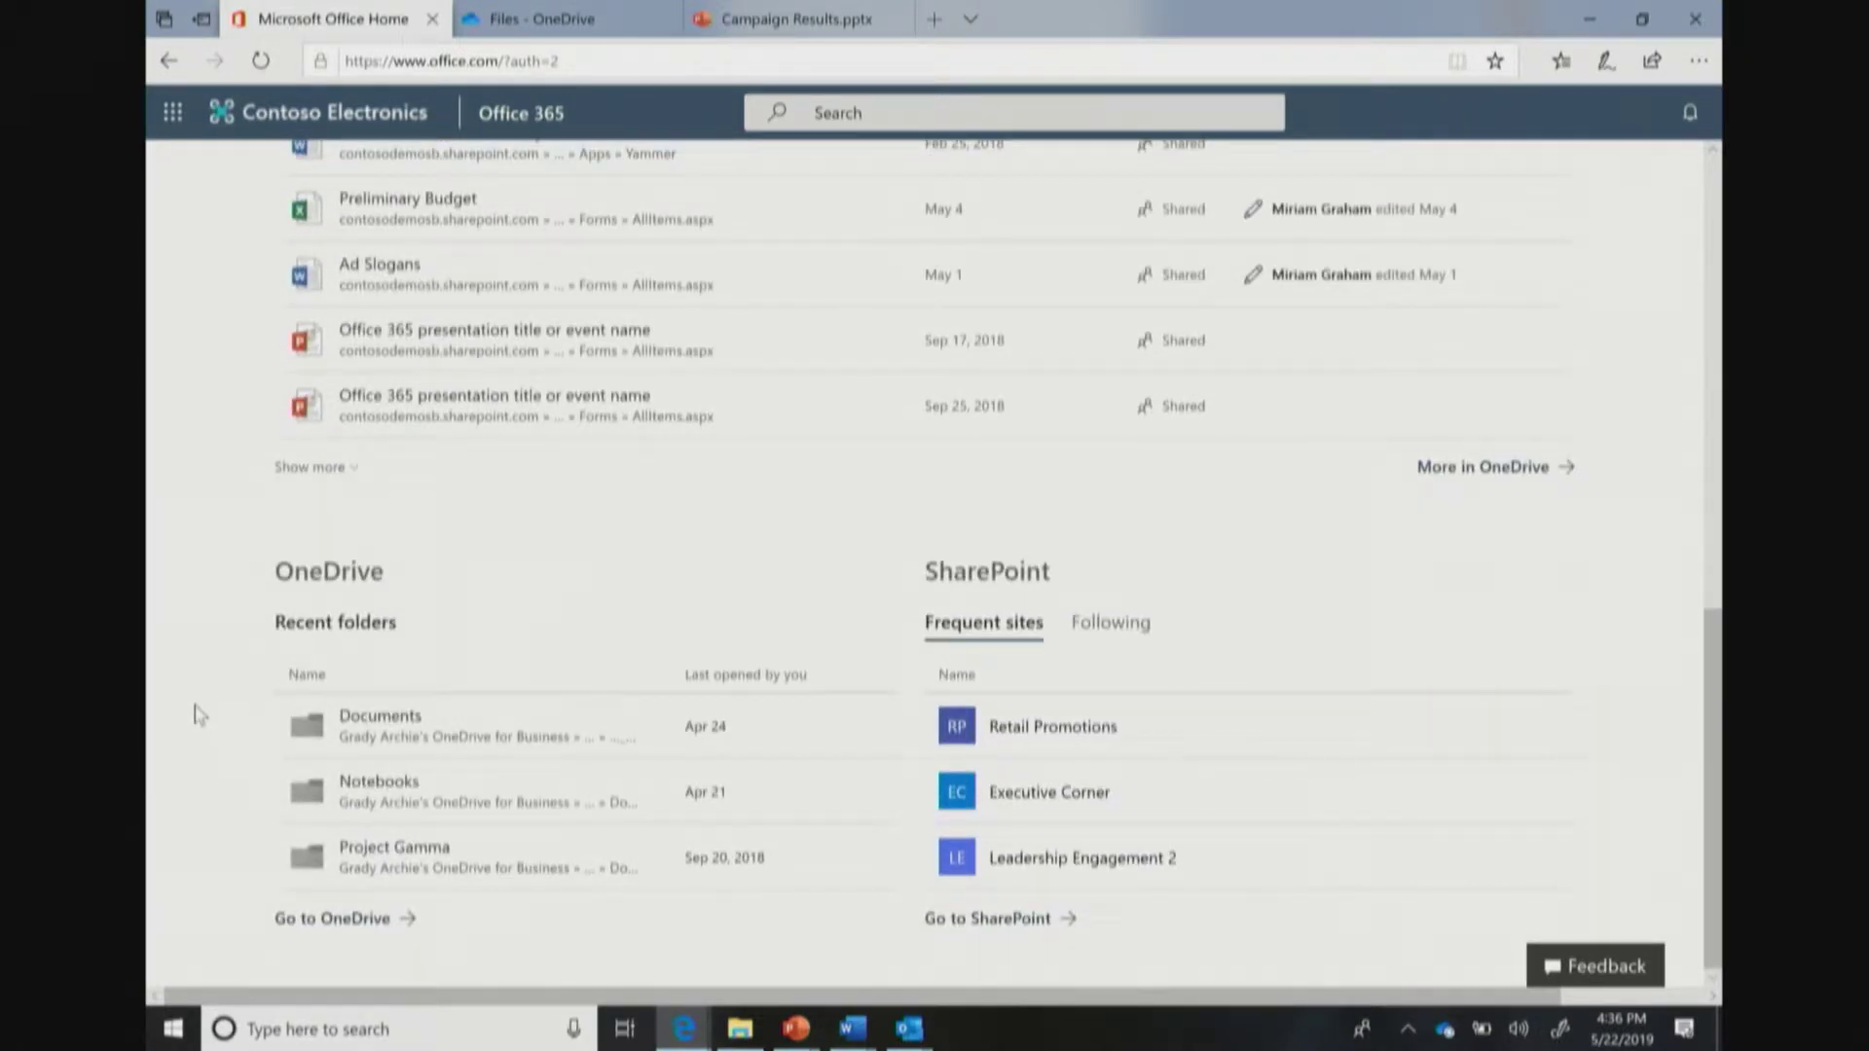
Switch to the OneDrive files and open the sharing options for the 918 Meeting on XT7000 Notes document.
left_click(559, 19)
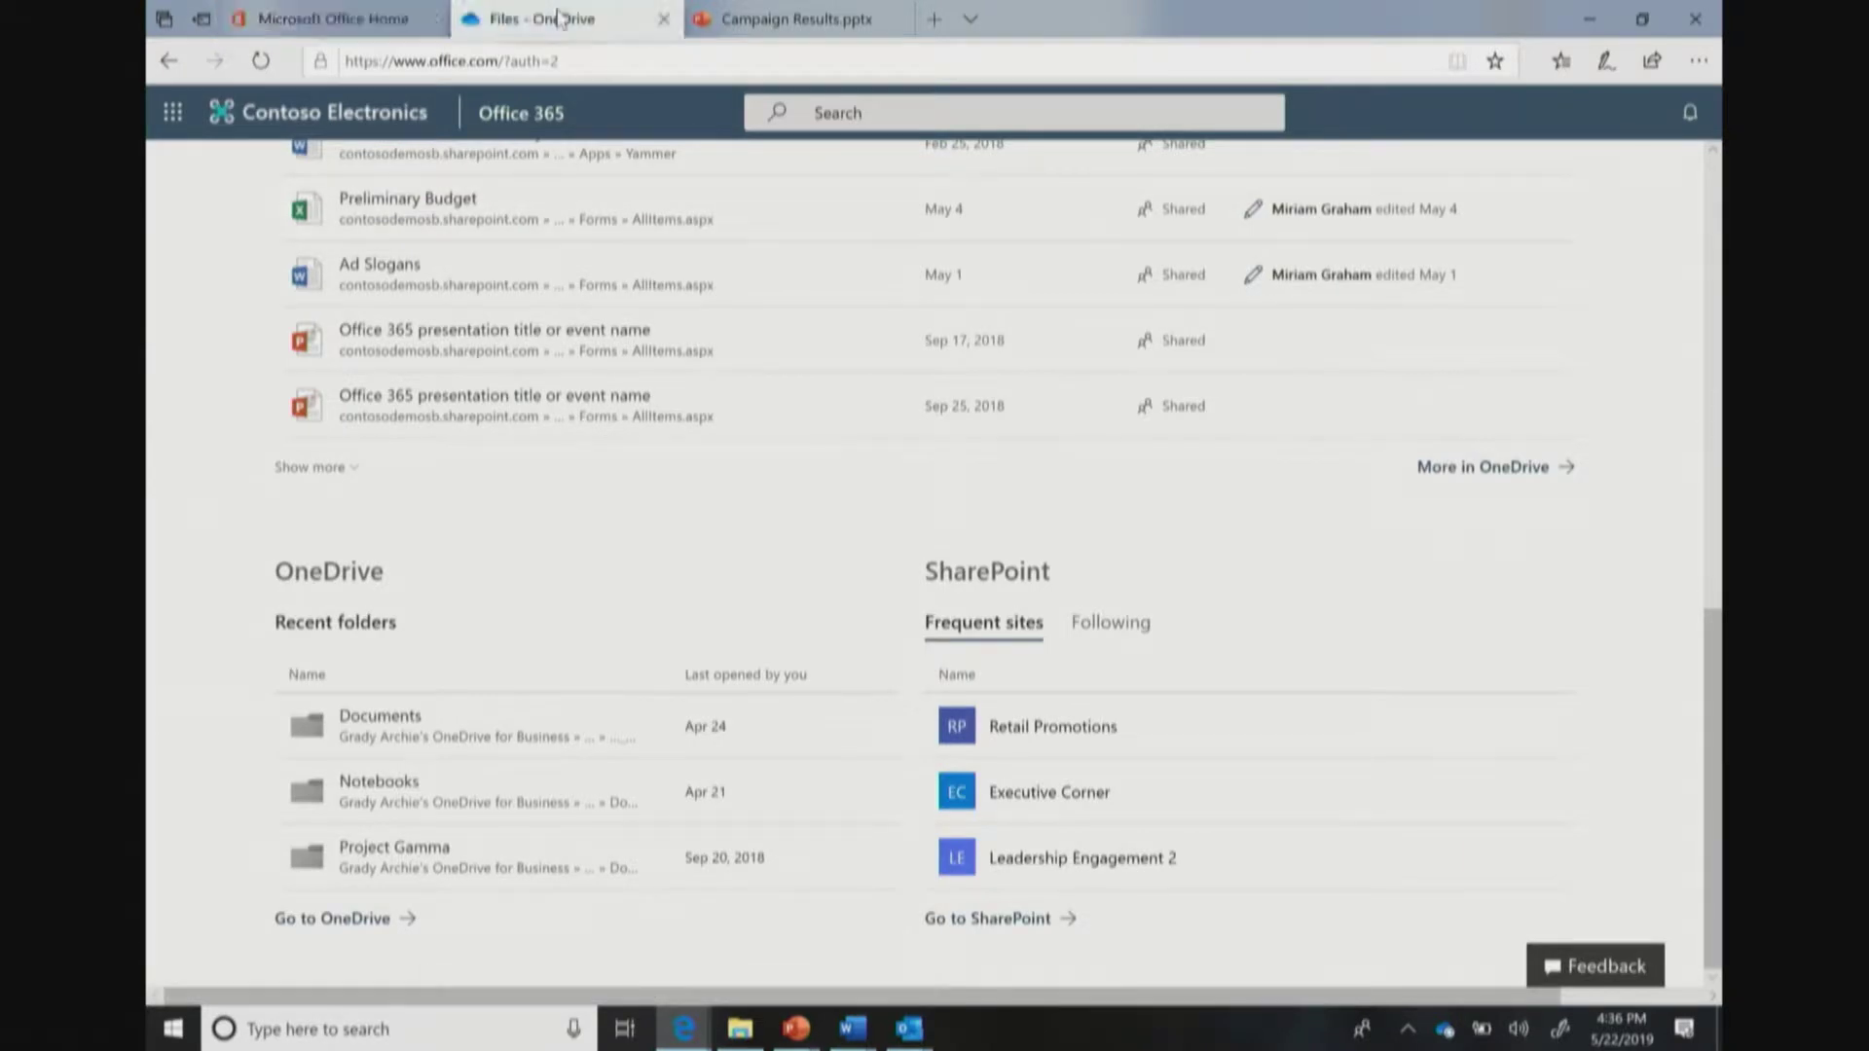
scroll(788, 362, "up", 2)
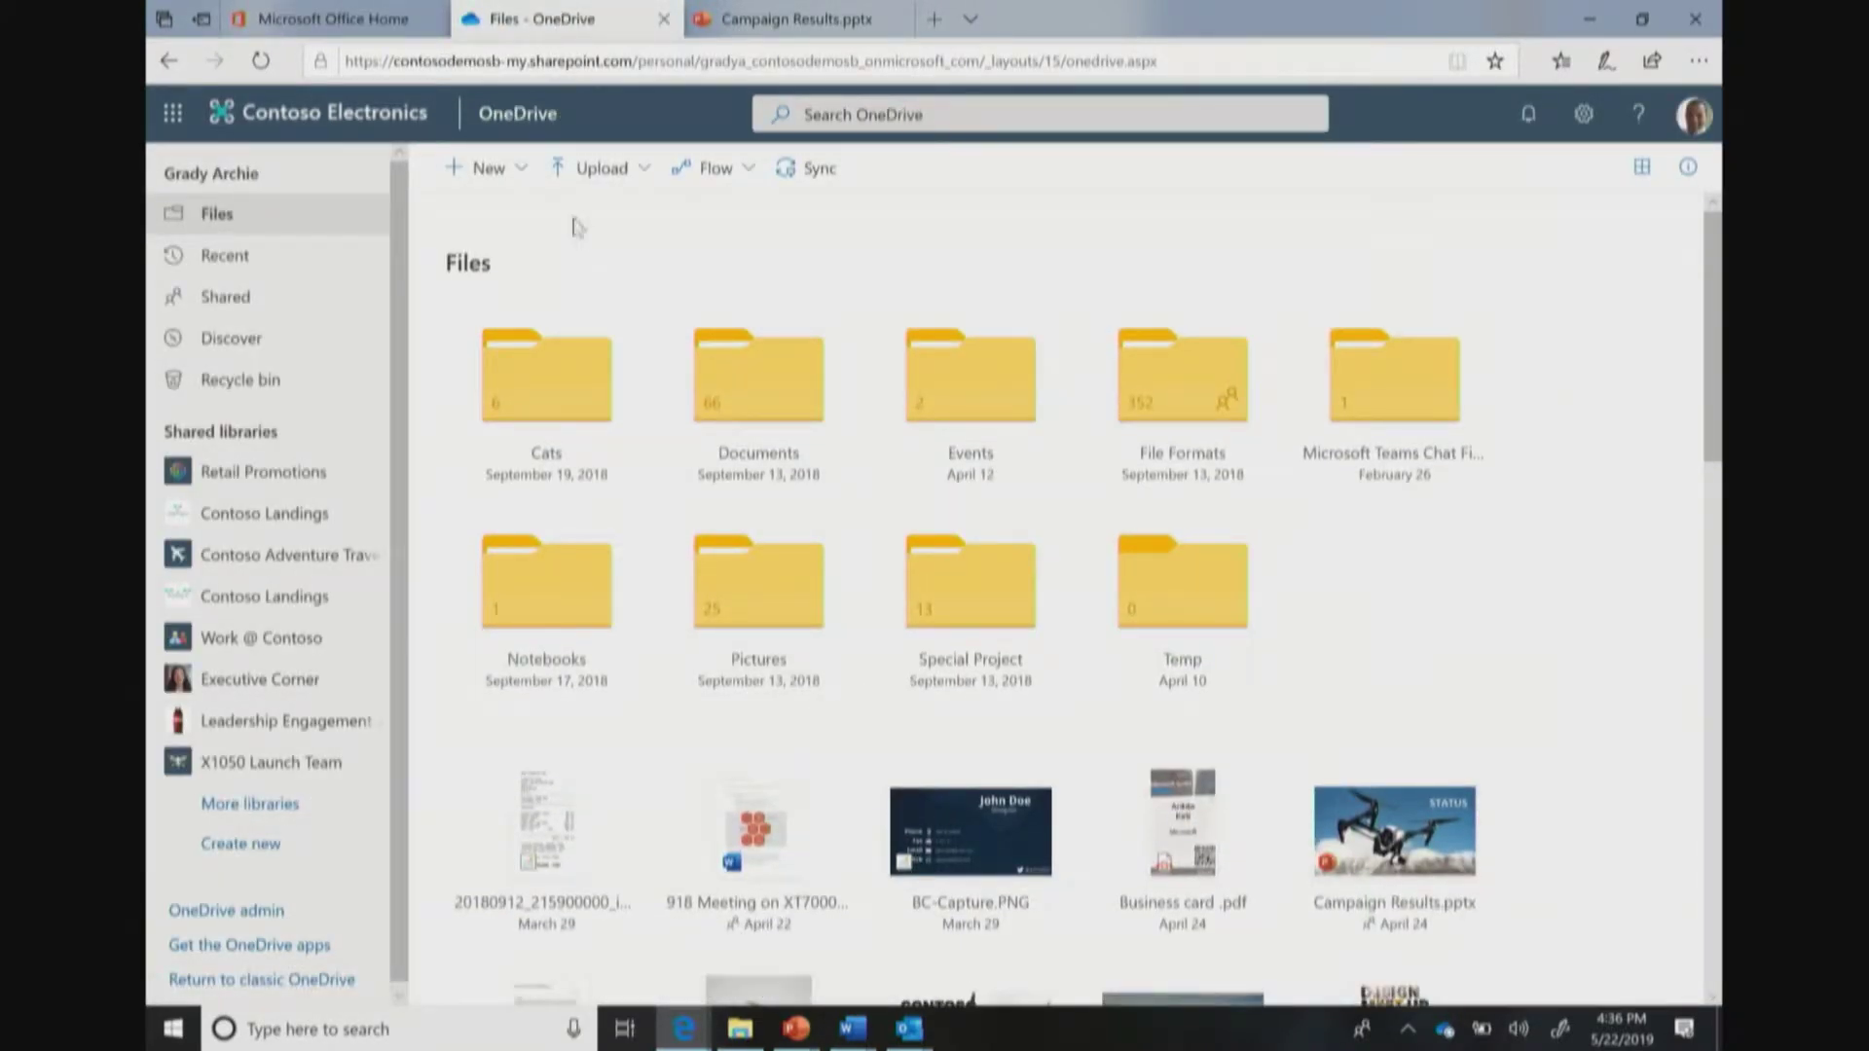
left_click(842, 768)
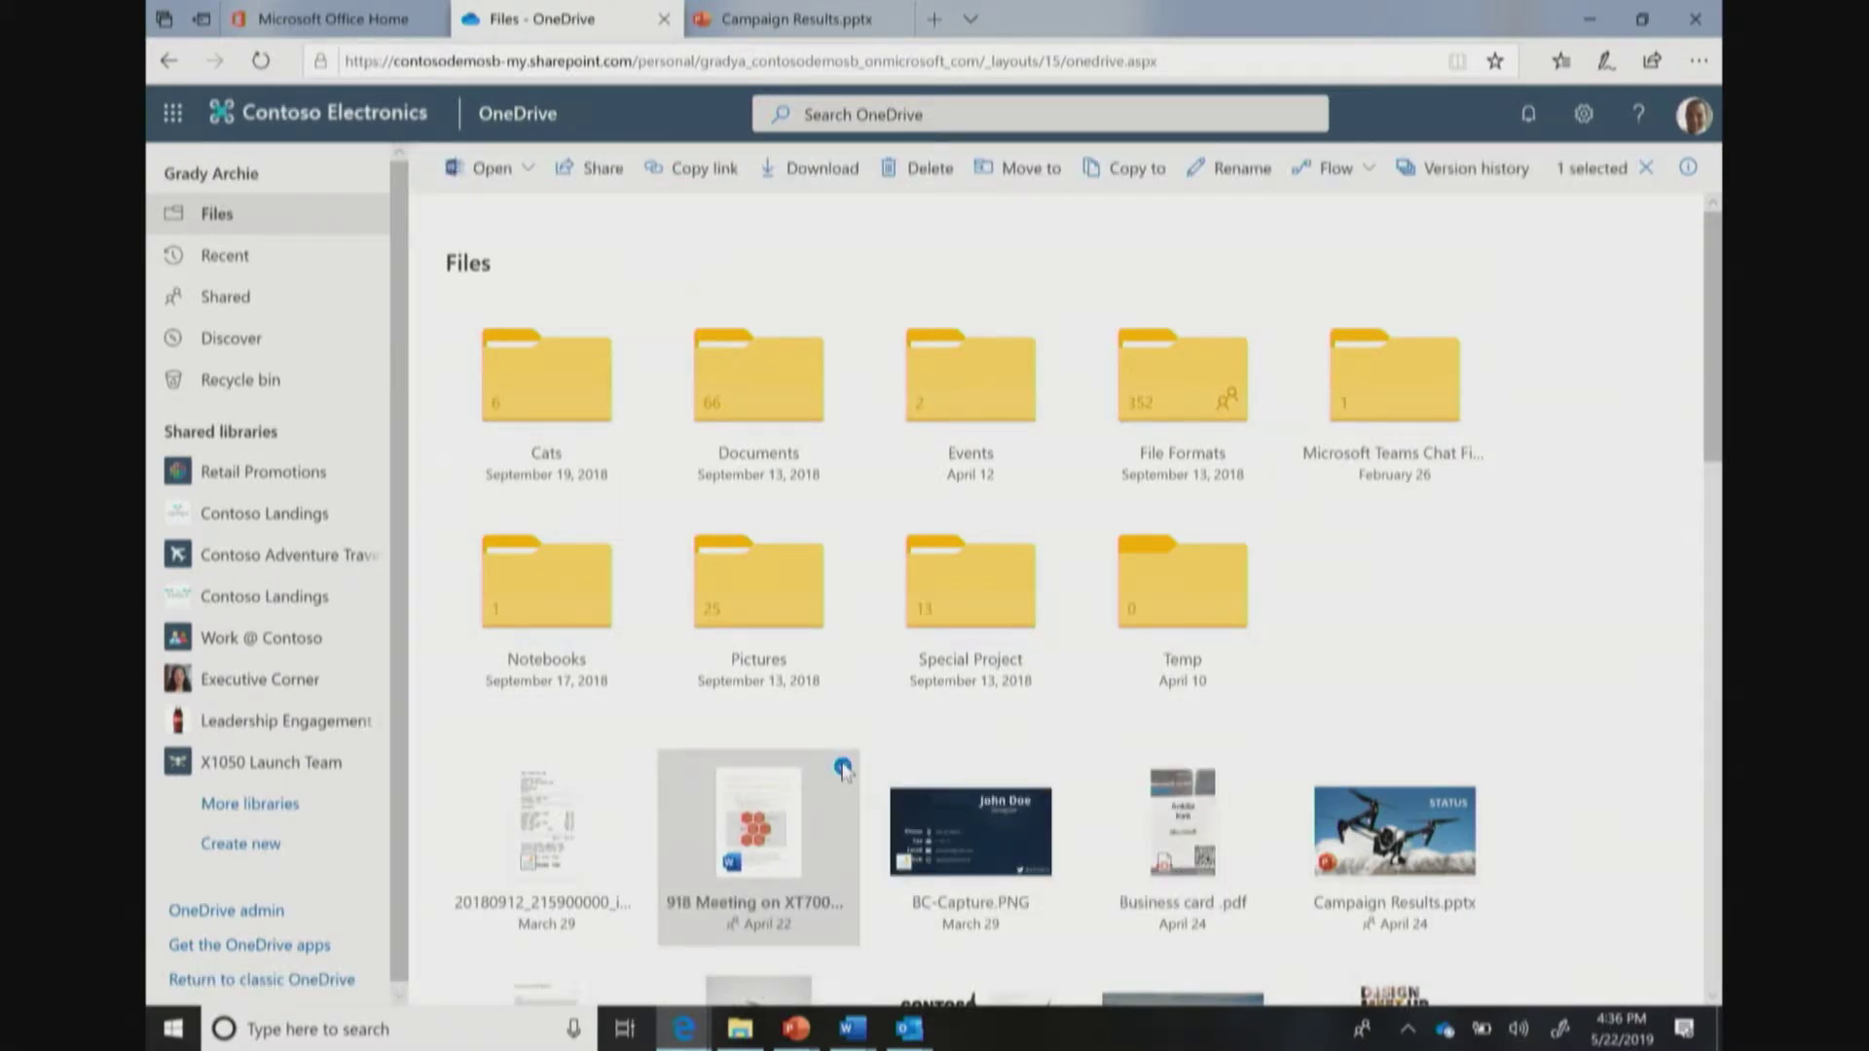
left_click(597, 175)
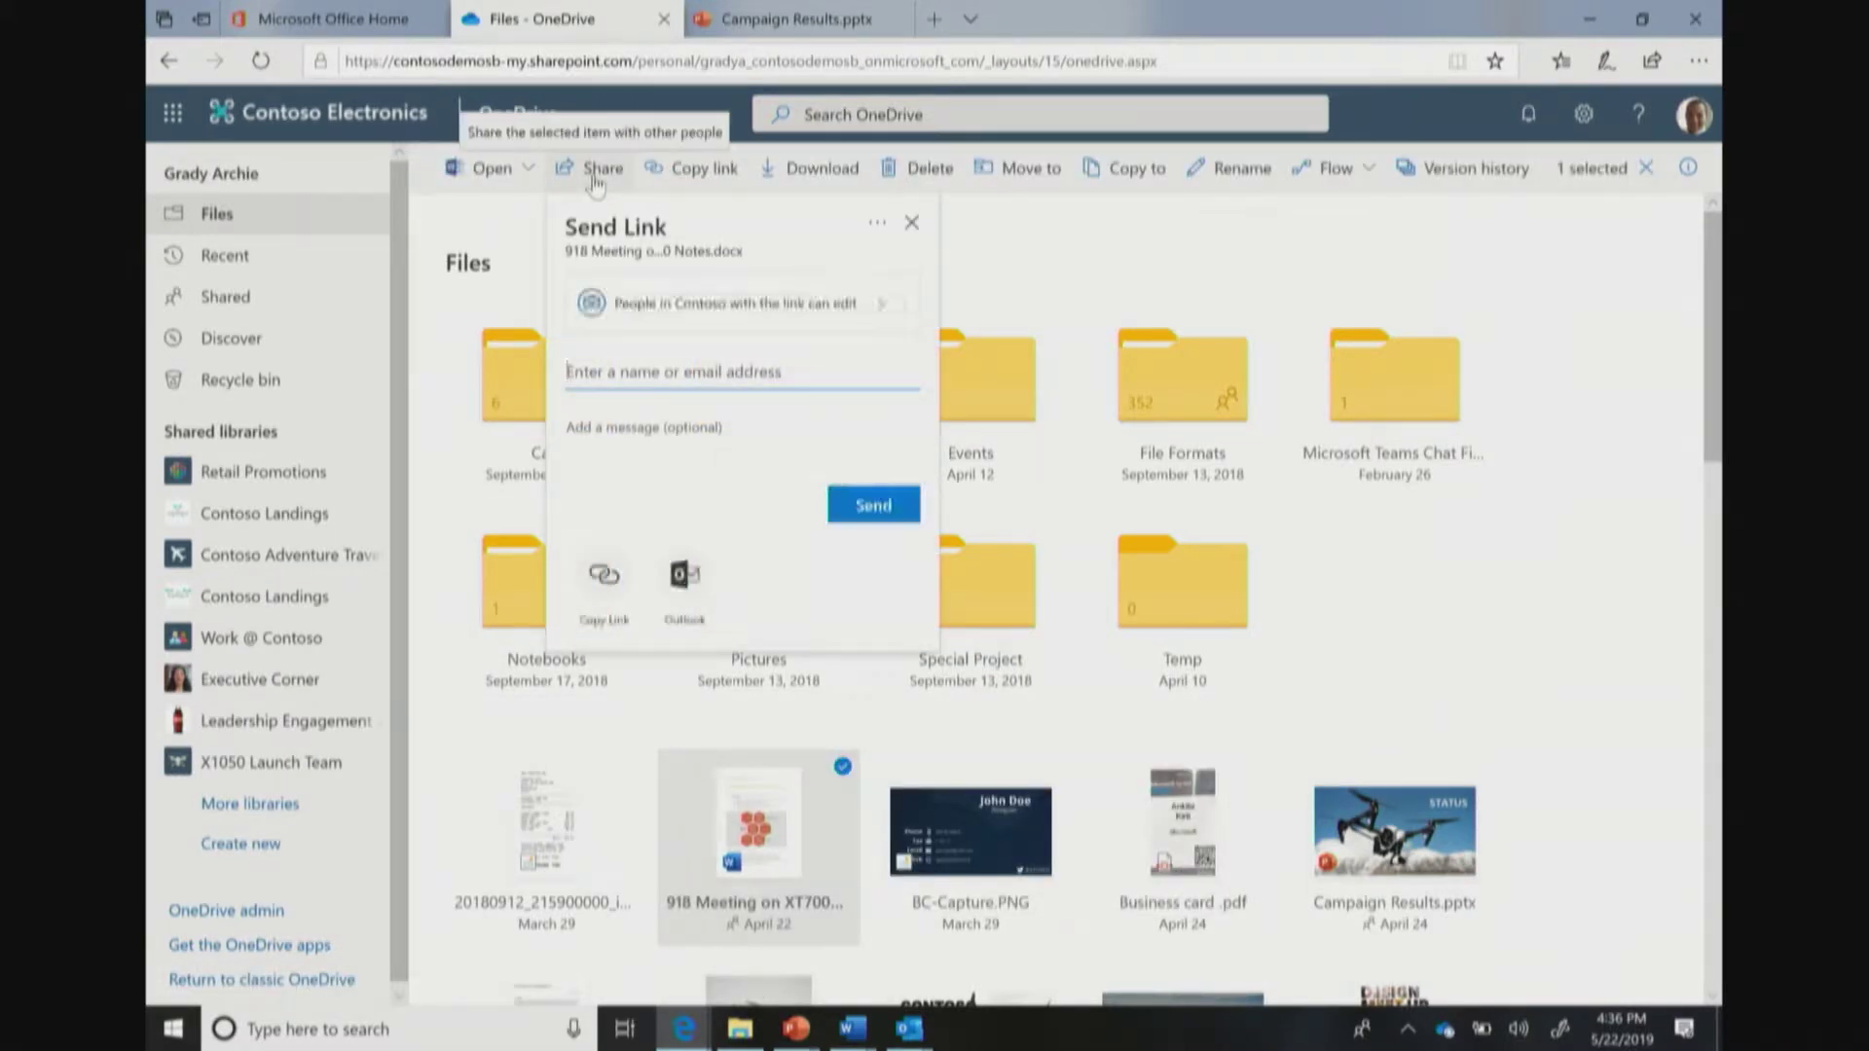
Set the meeting notes link to work for anyone with the link, disallow editing, and toggle the download block.
left_click(785, 303)
left_click(784, 306)
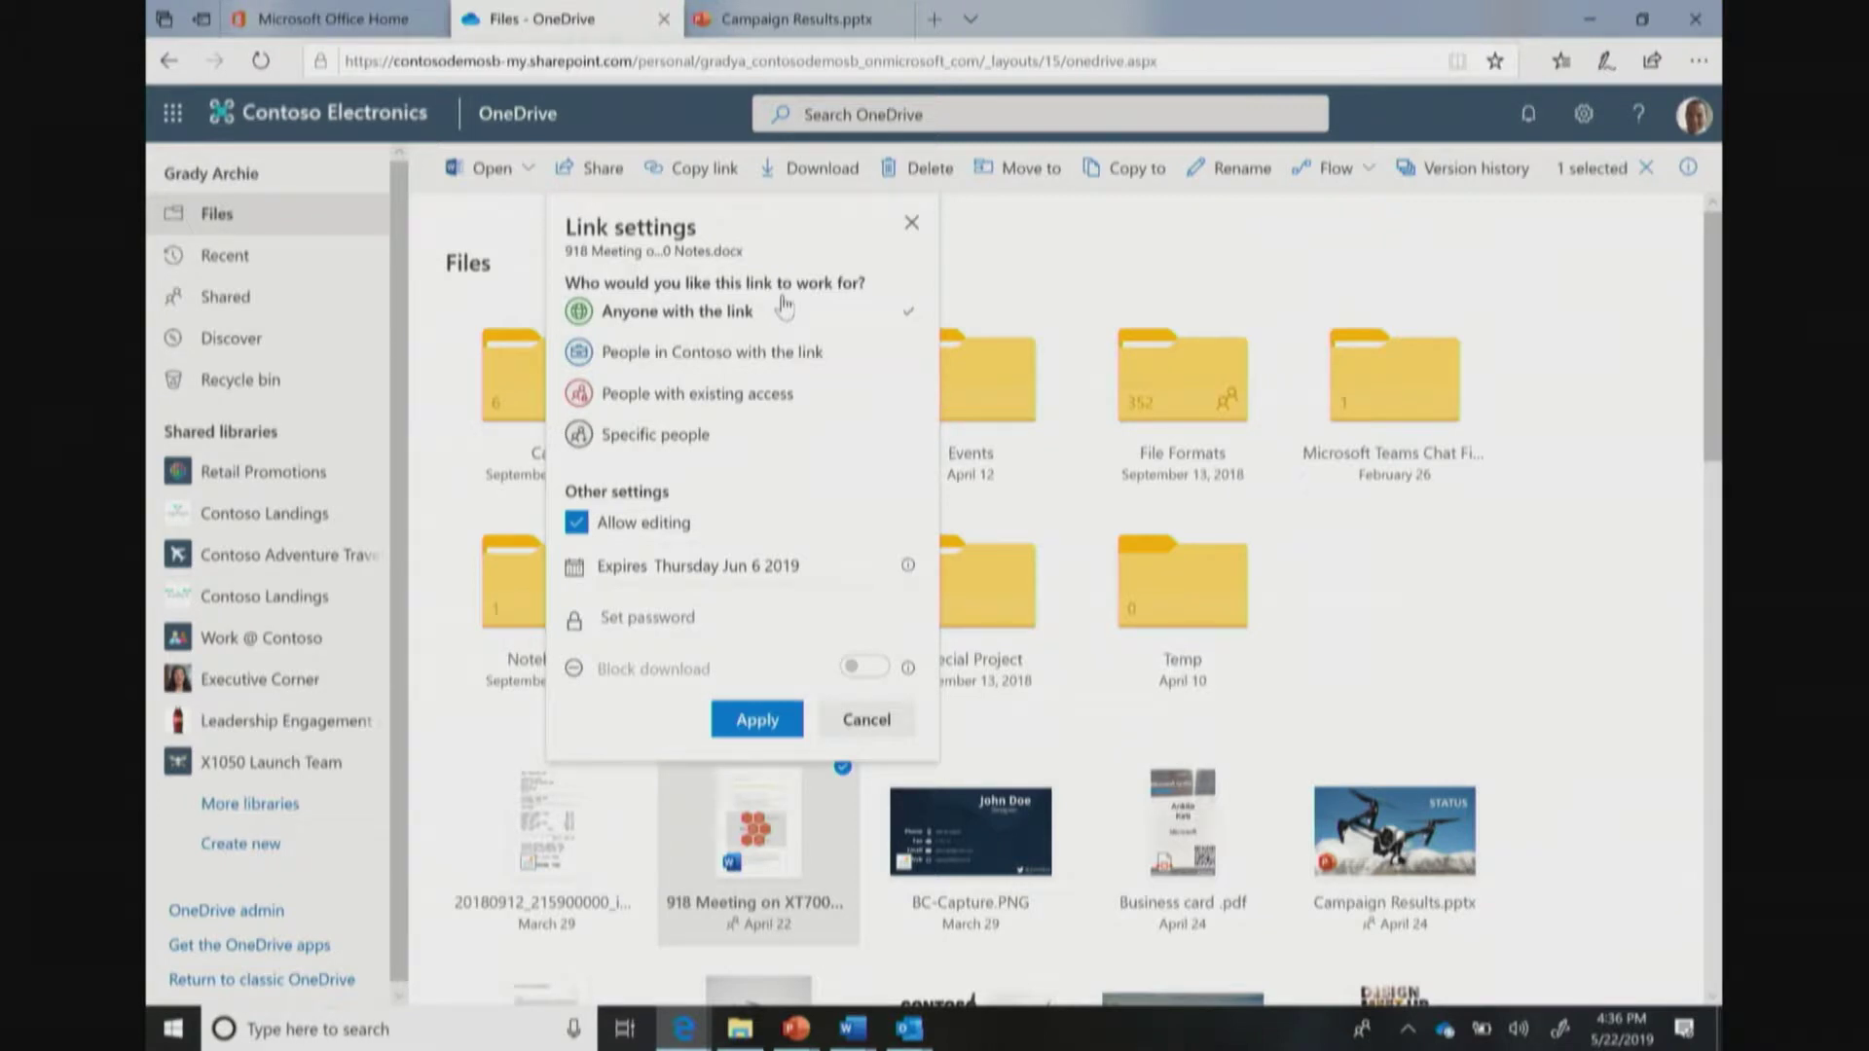
left_click(577, 523)
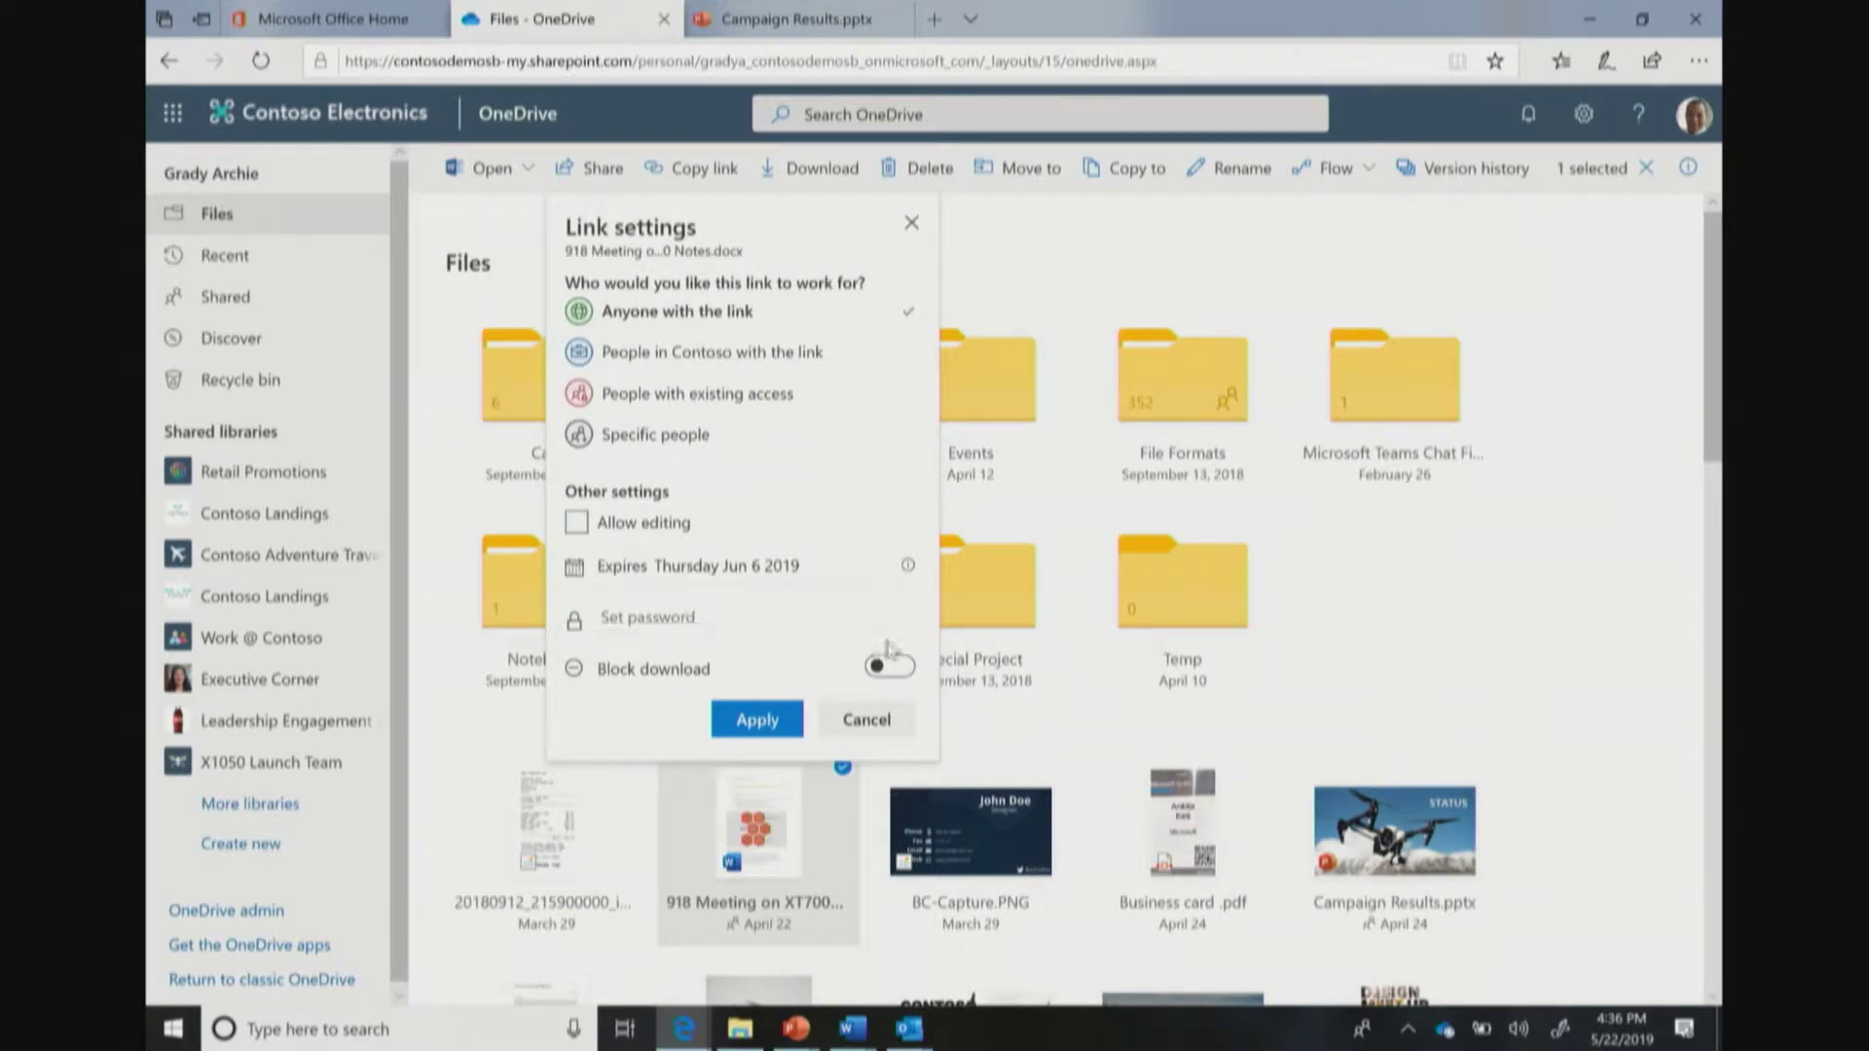
left_click(910, 669)
Switch to the open Campaign Results.pptx presentation.
left_click(796, 27)
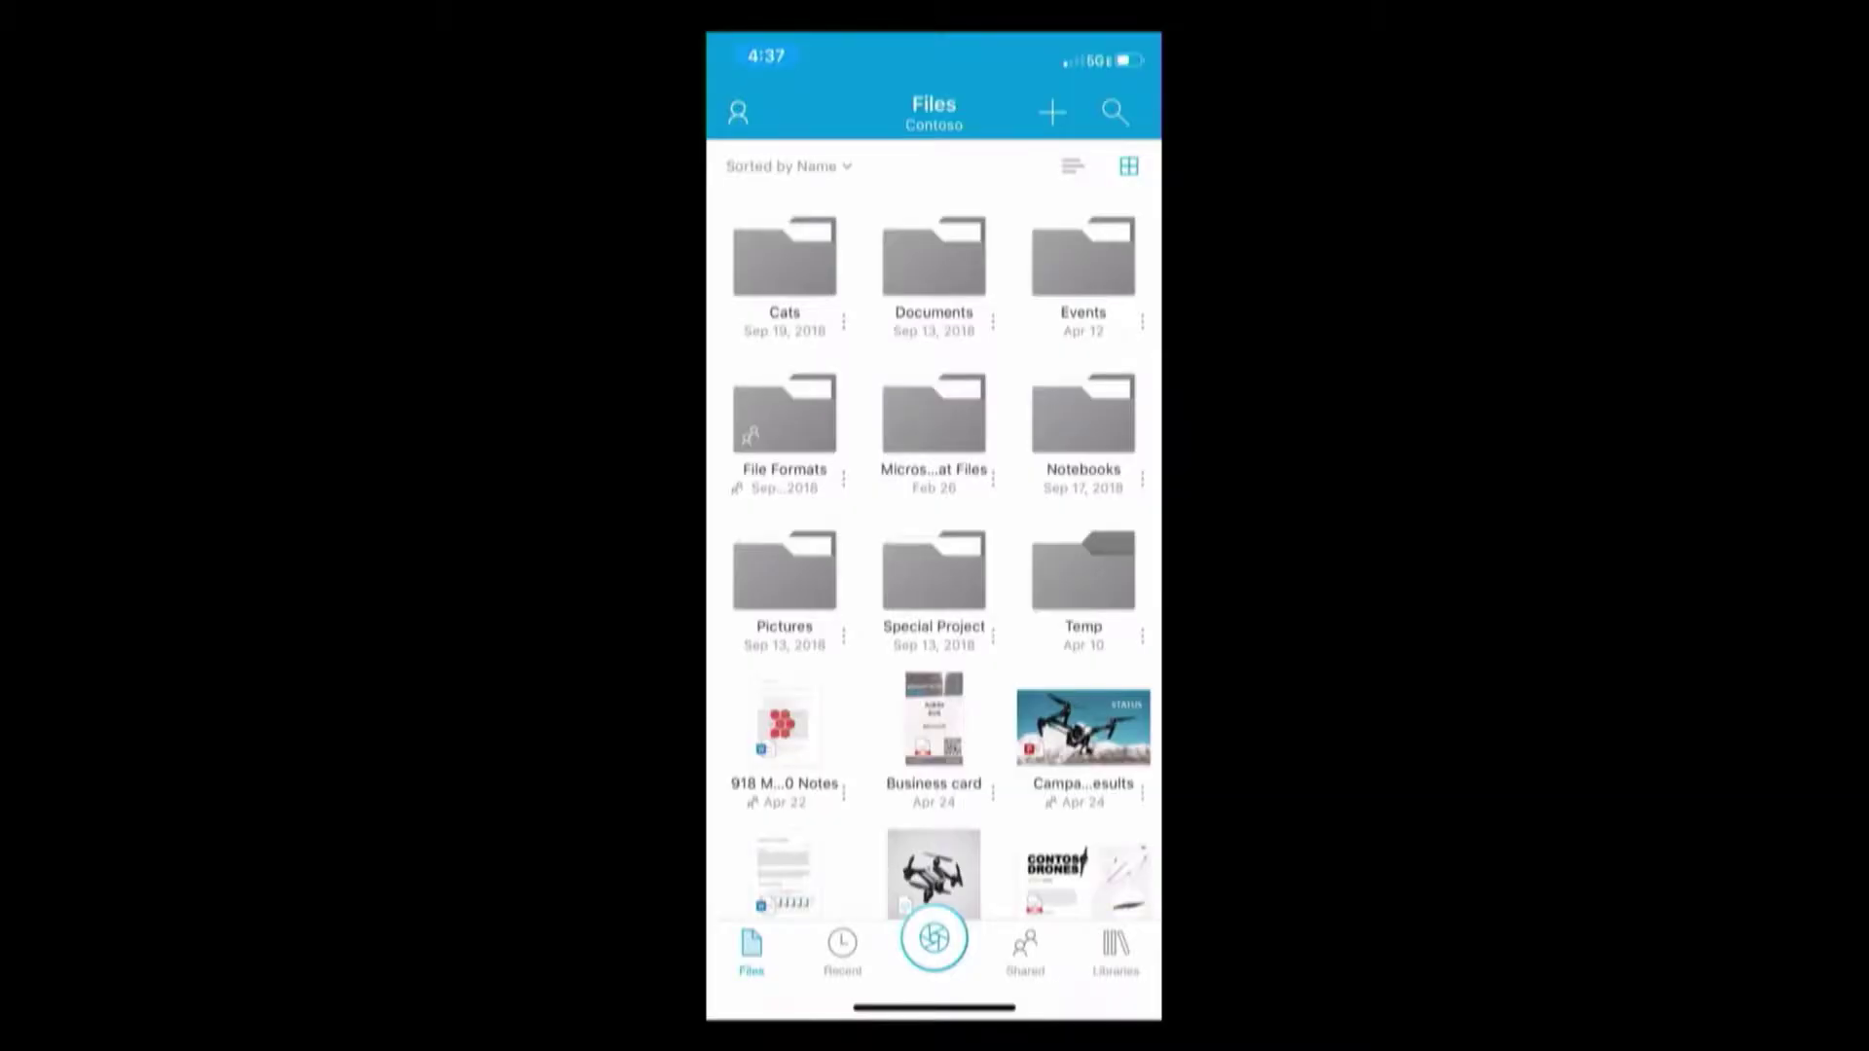
Open the Campaign Results presentation from the mobile OneDrive files and look through its slides.
scroll(935, 531, "down", 5)
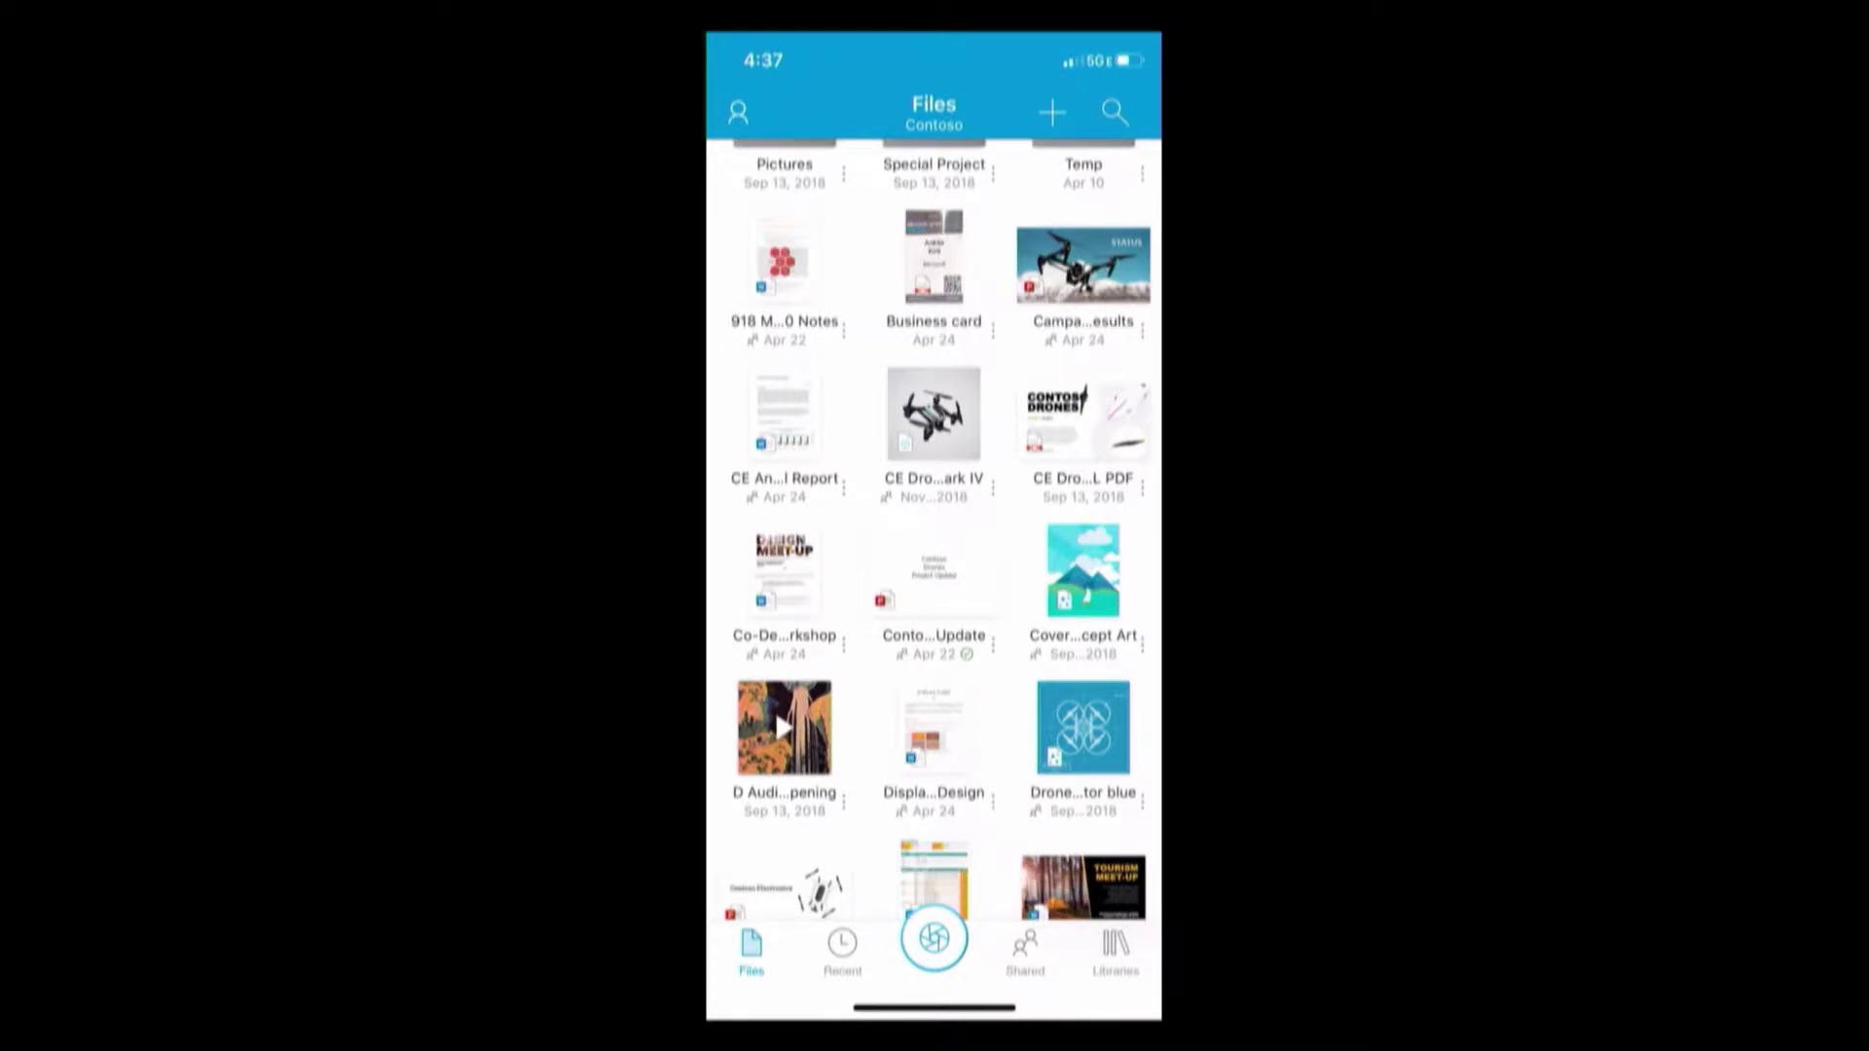
scroll(934, 531, "up", 1)
left_click(1082, 352)
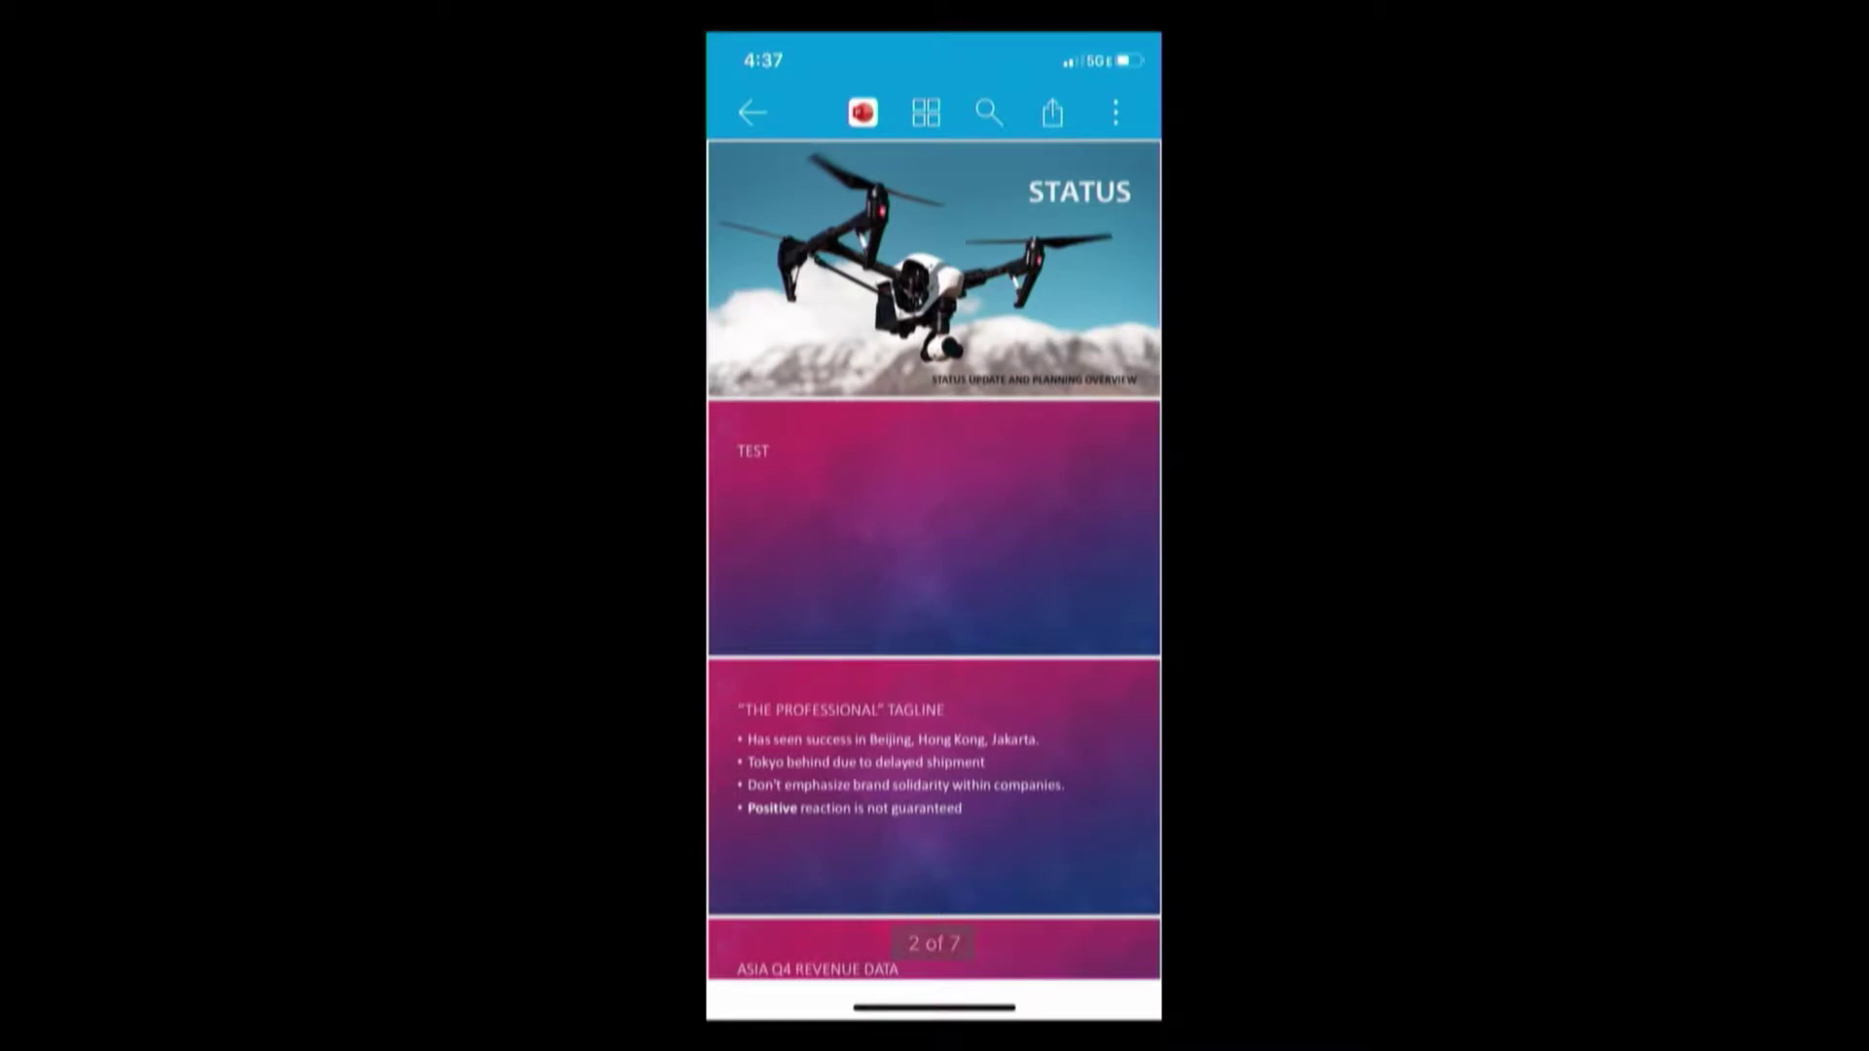
scroll(935, 558, "down", 10)
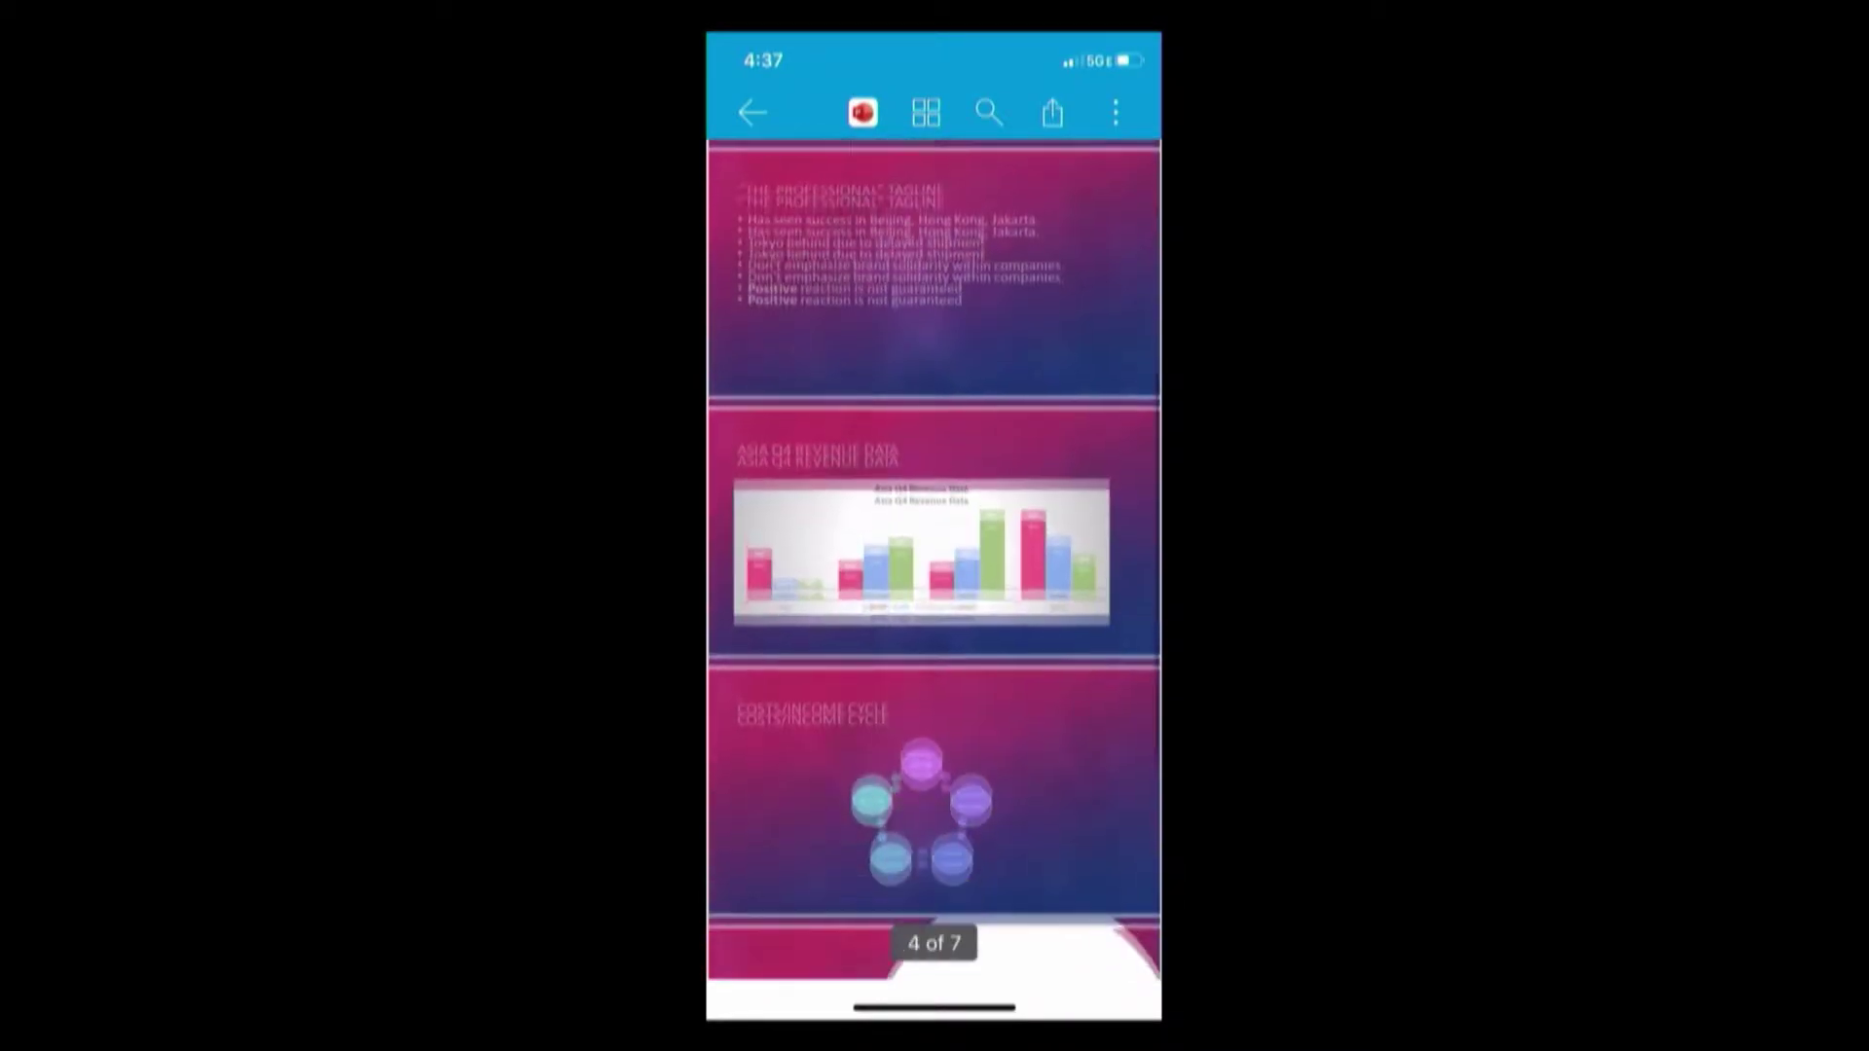
scroll(934, 558, "up", 10)
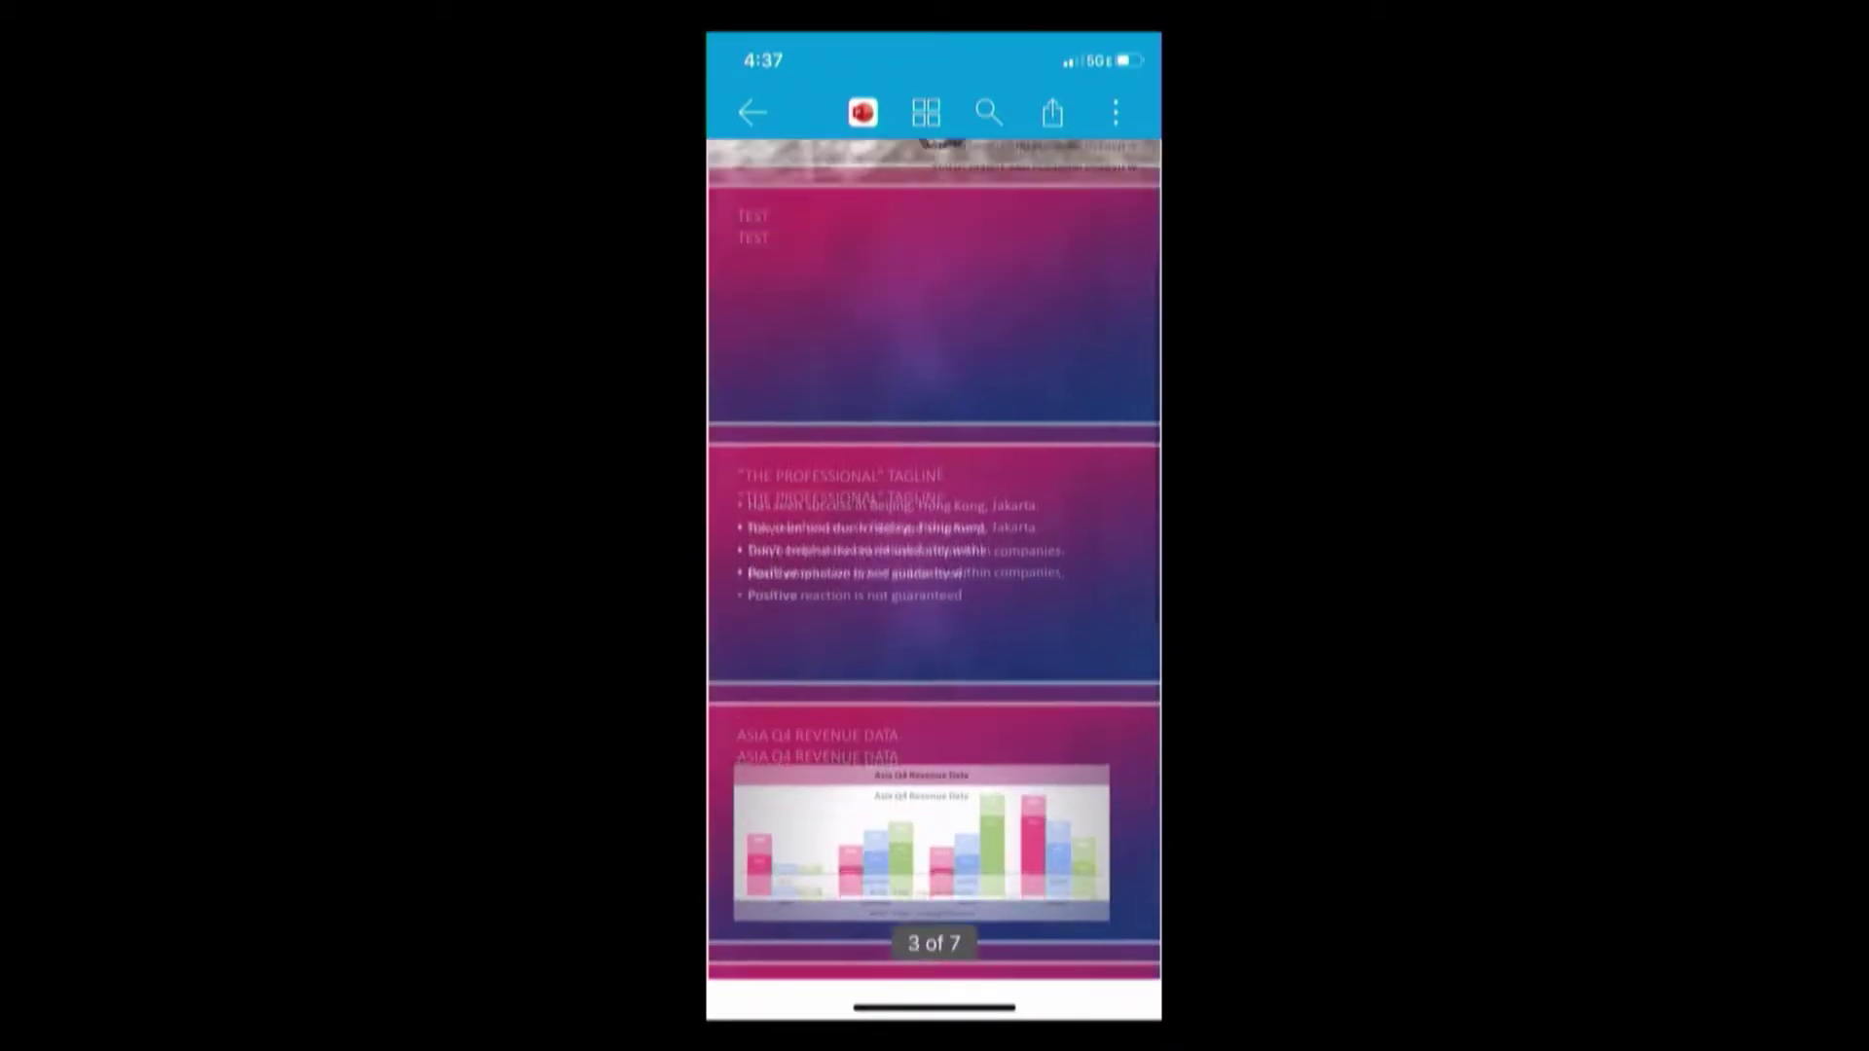
Return to the mobile OneDrive file list and look through the stored files.
left_click_drag(934, 1007, 1032, 584)
left_click_drag(778, 487, 1119, 487)
left_click(866, 487)
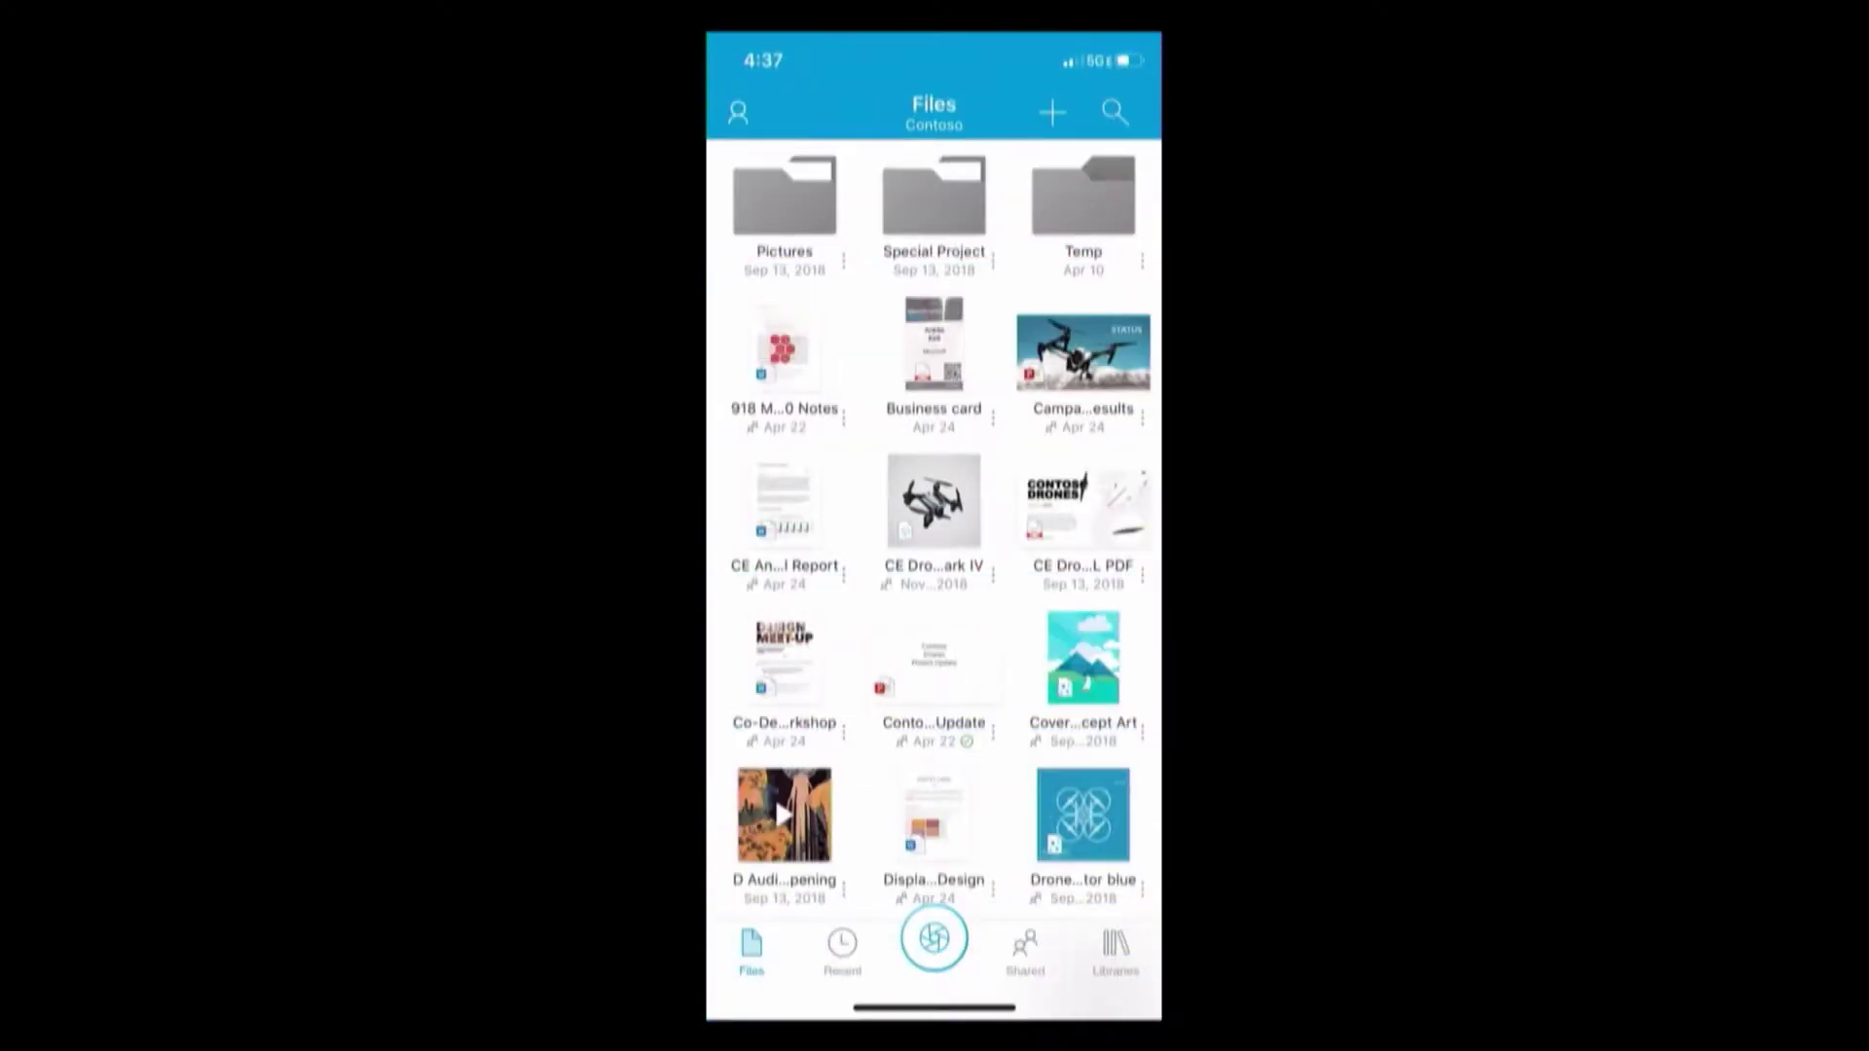
scroll(934, 525, "down", 2)
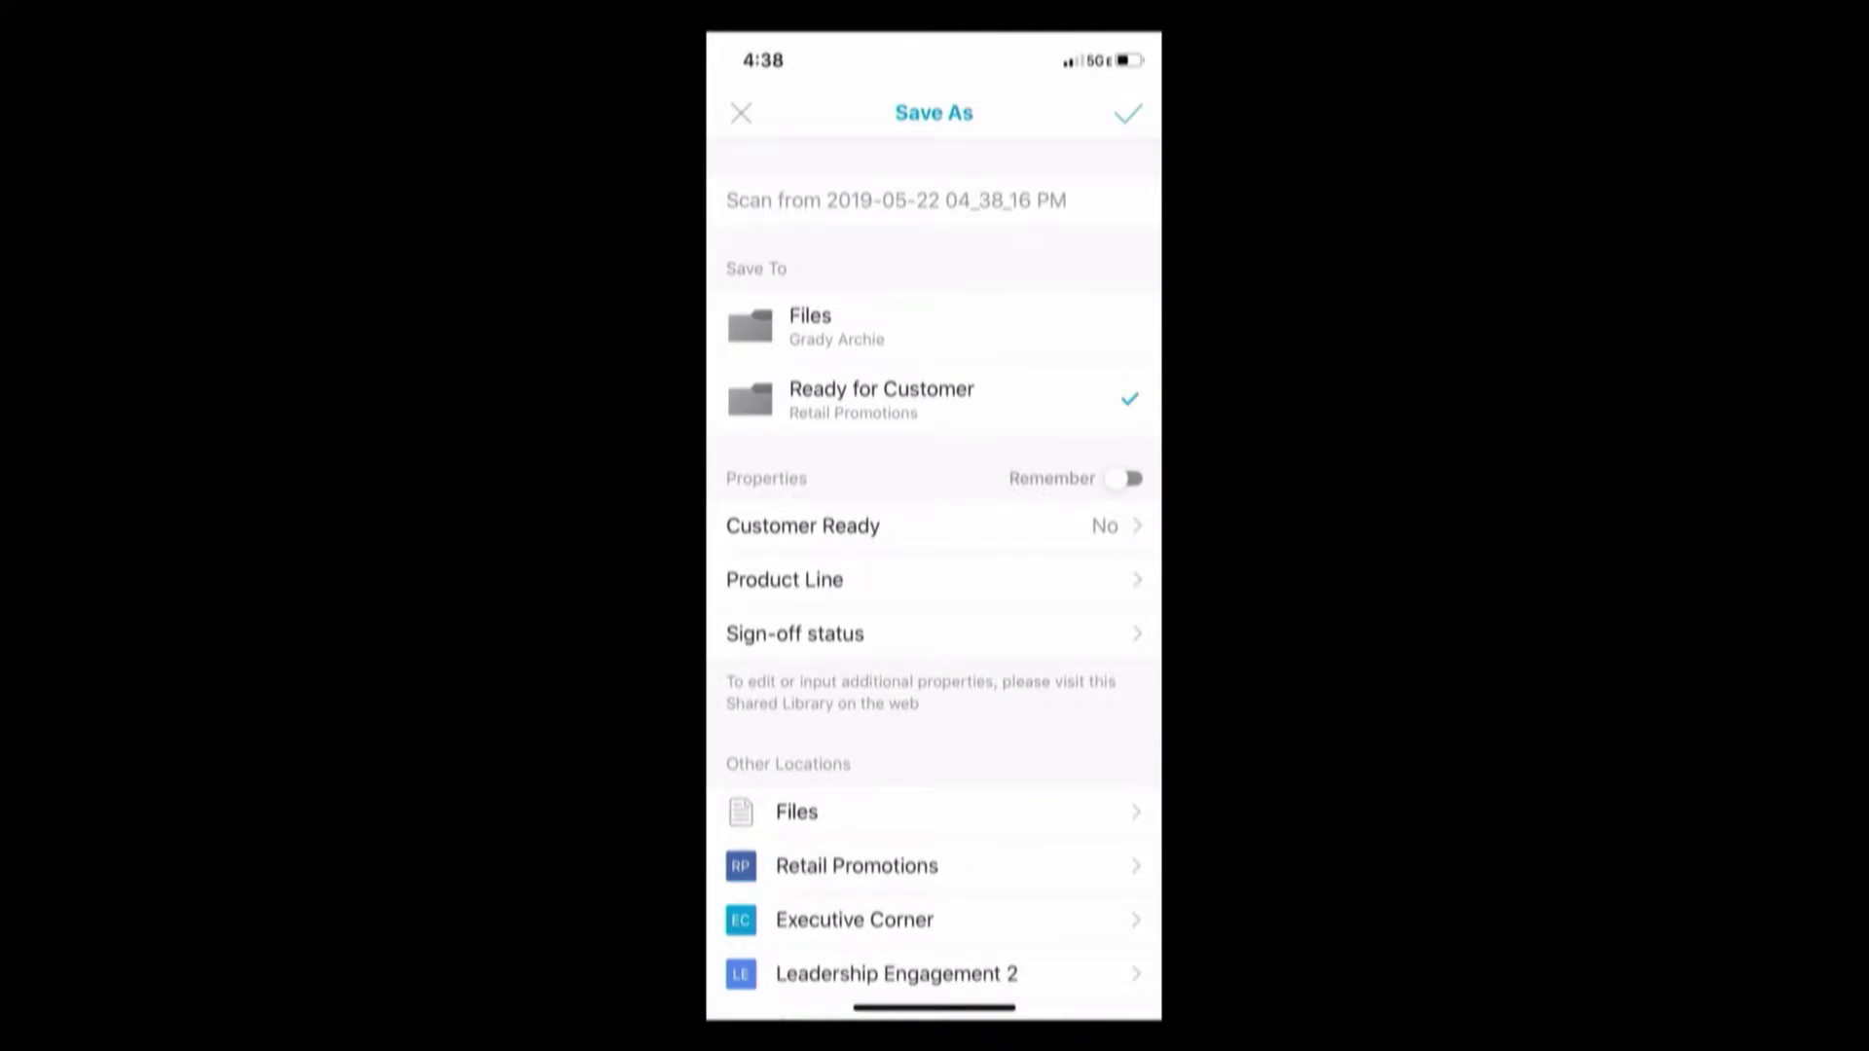
Set the scan's Customer Ready property to Yes for saving in the Ready for Customer folder.
left_click(803, 525)
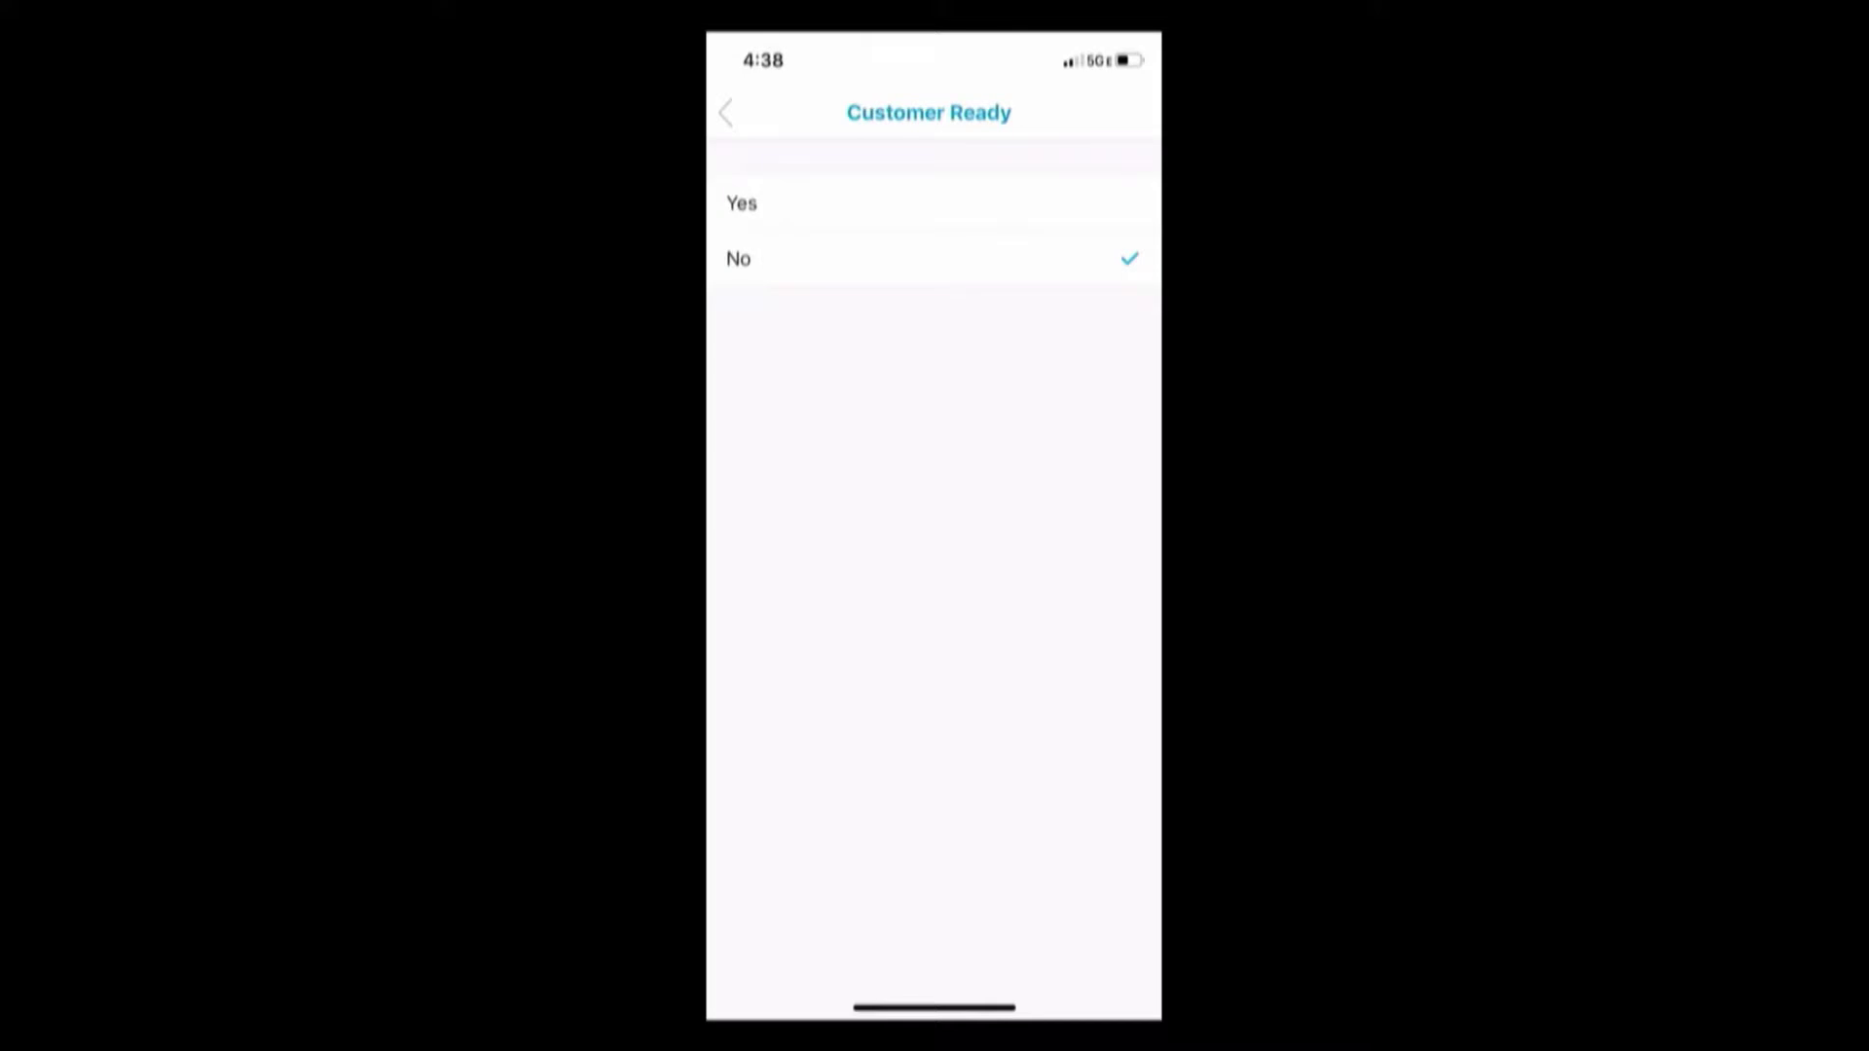
left_click(741, 202)
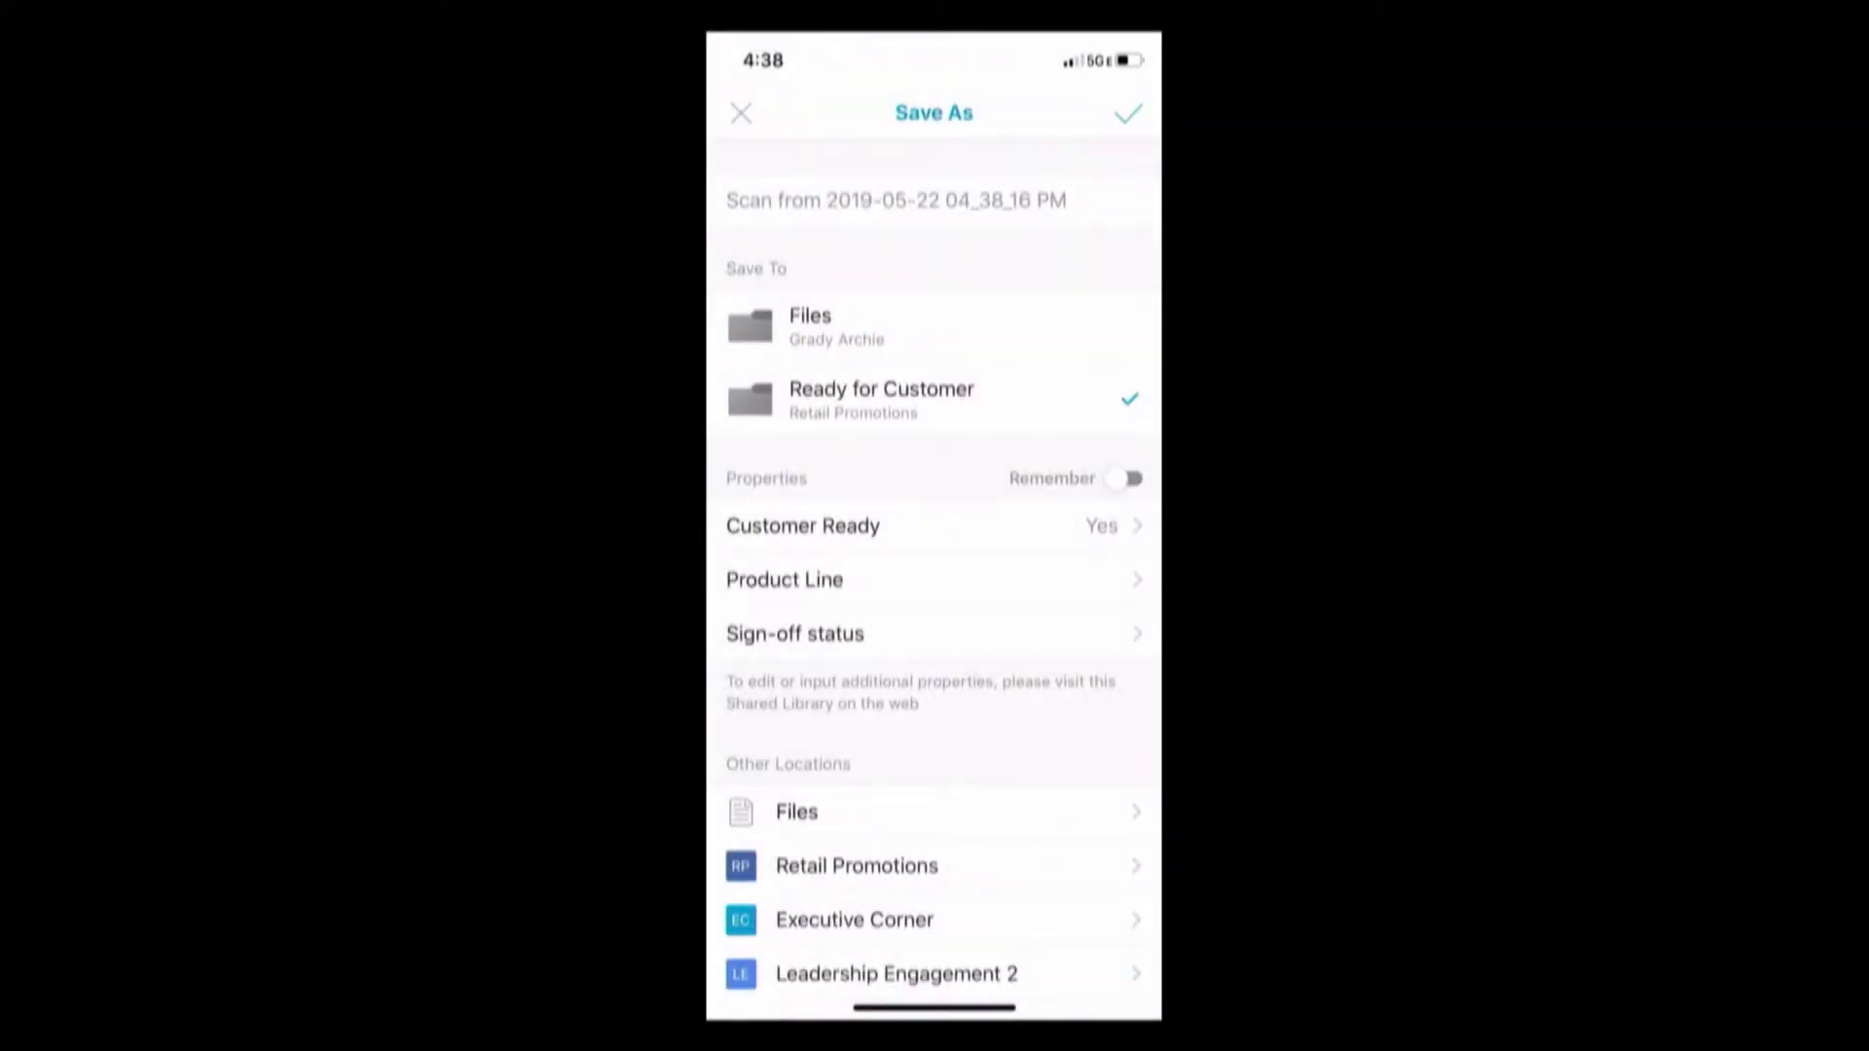